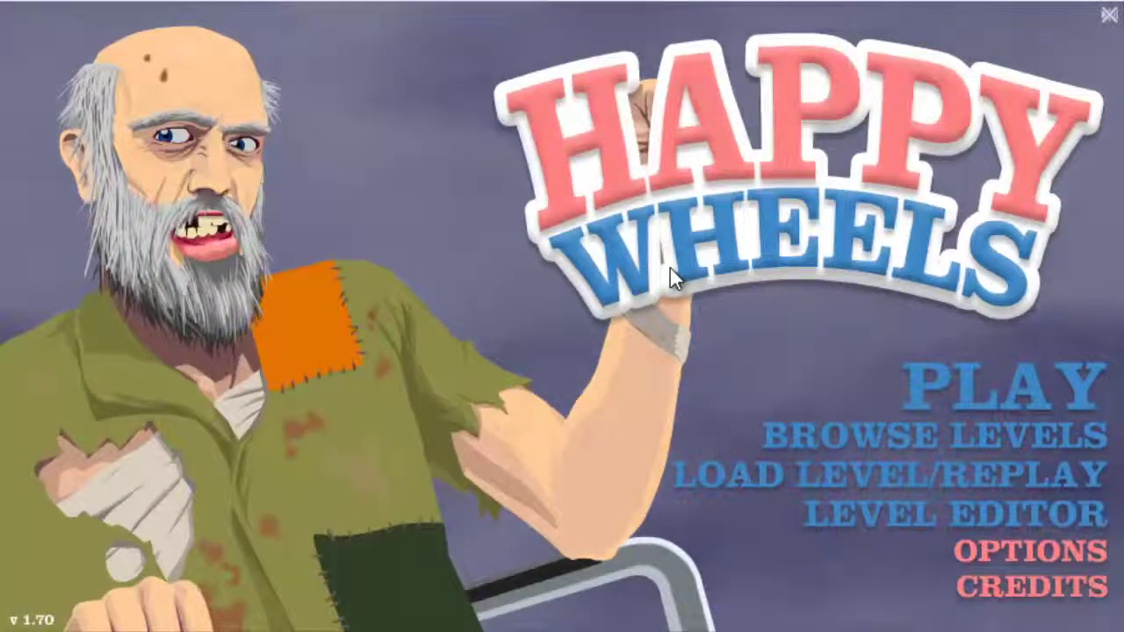
Open the user-submitted levels browser and sort the list by rating.
left_click(938, 443)
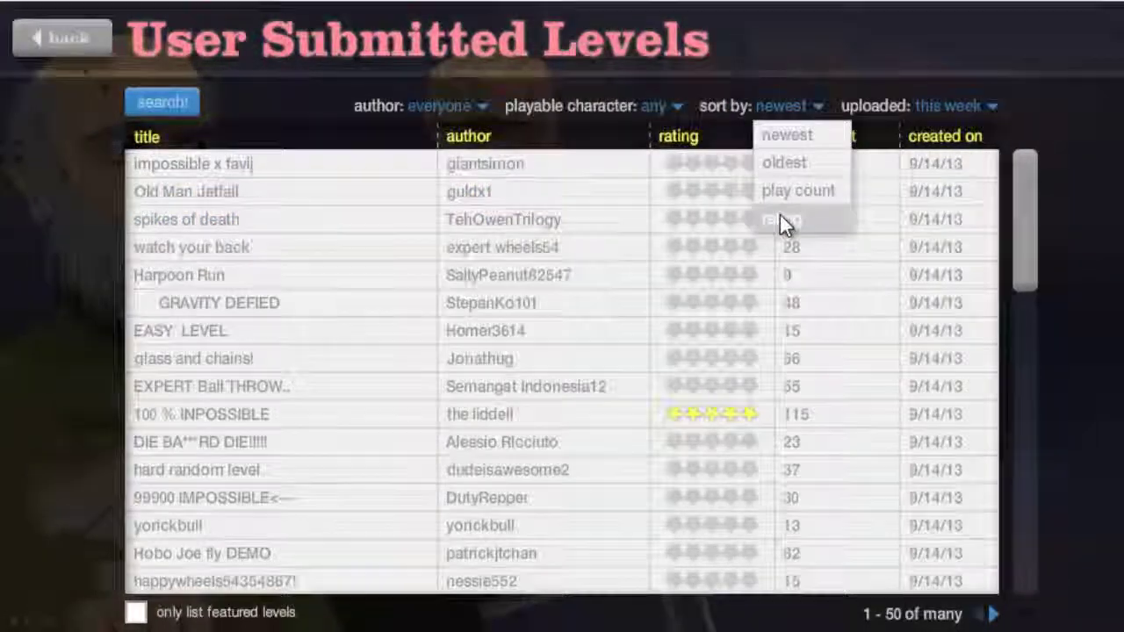
left_click(785, 222)
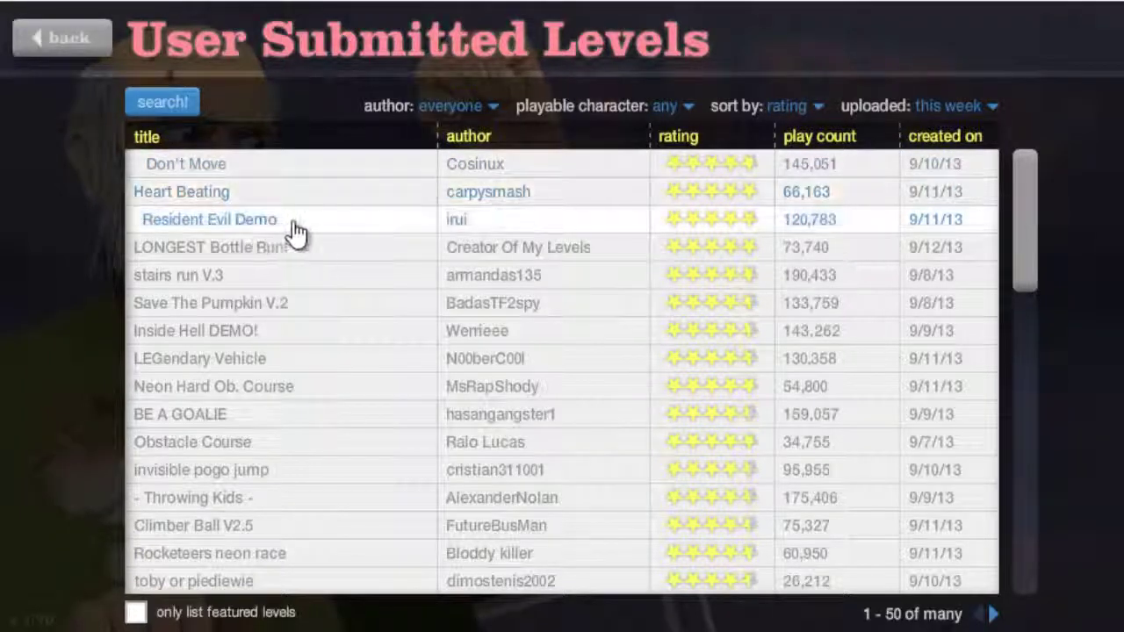
left_click(303, 259)
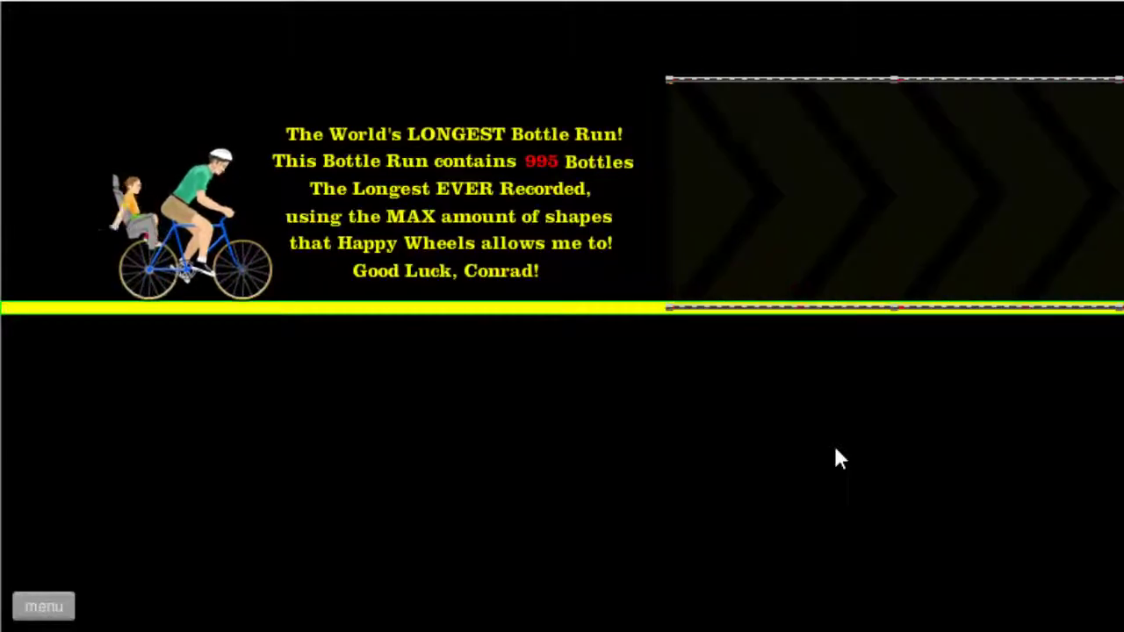
key("Up")
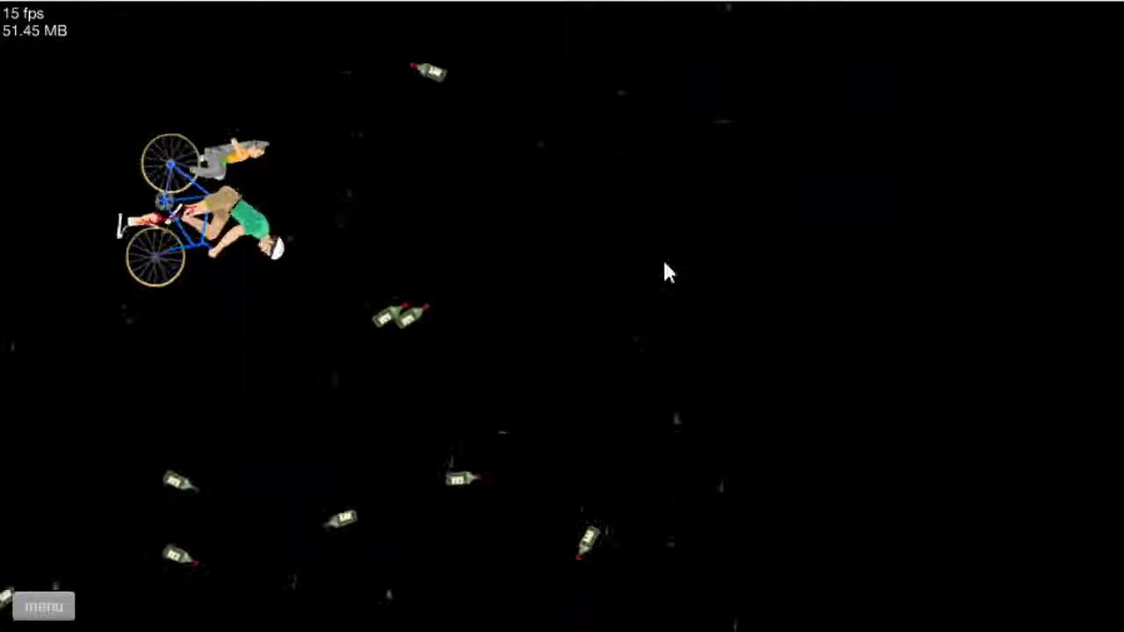
key("Escape")
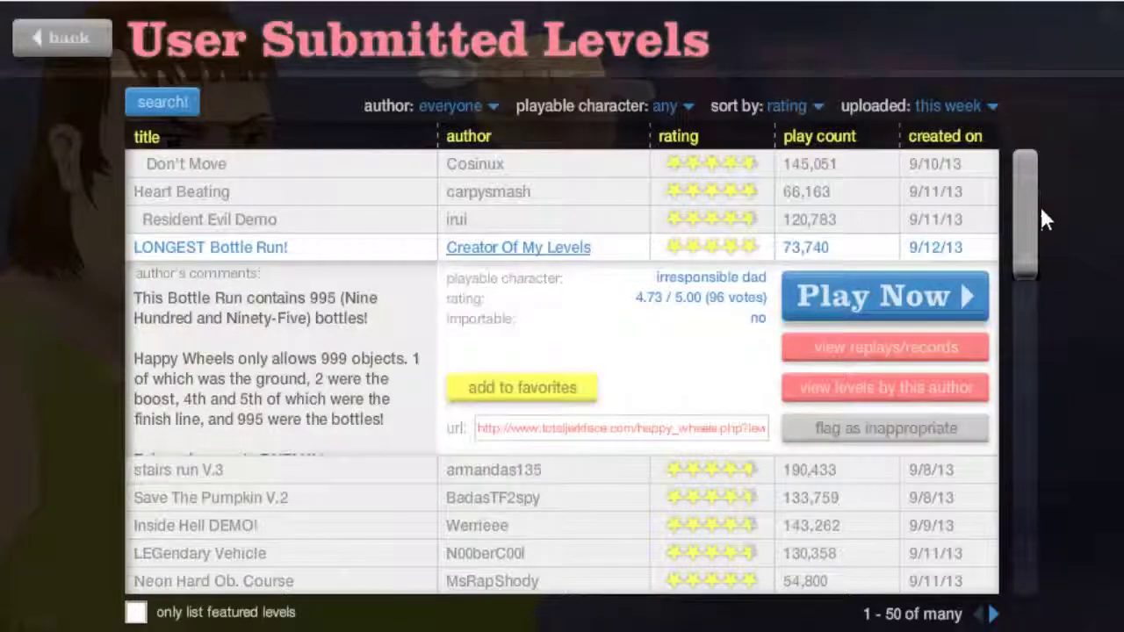
scroll(1029, 251, "down", 3)
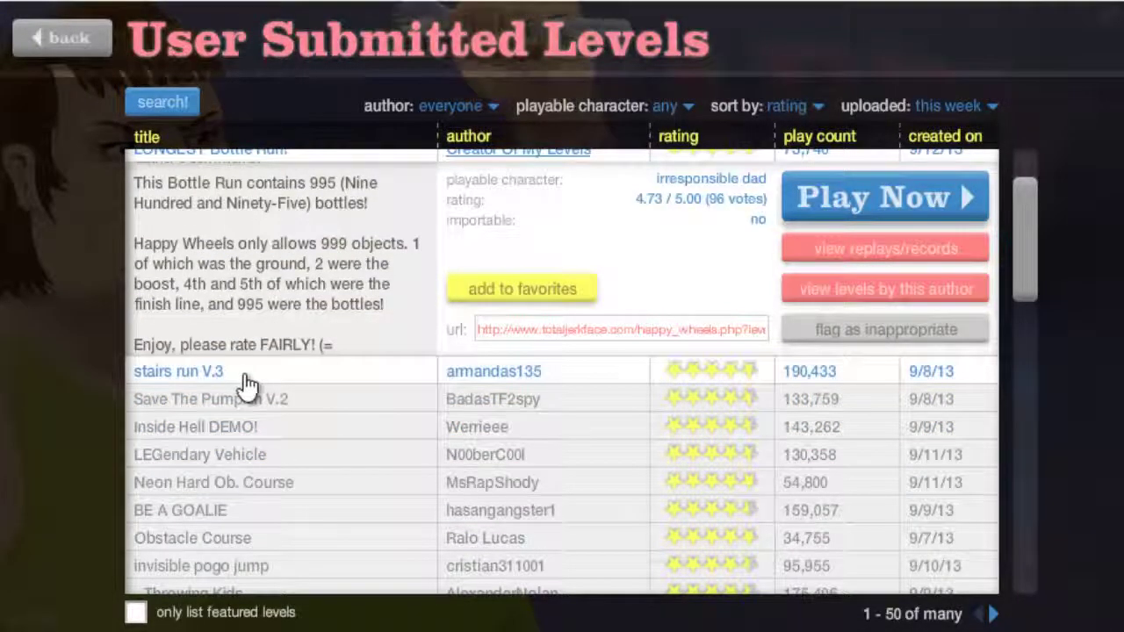
left_click(246, 378)
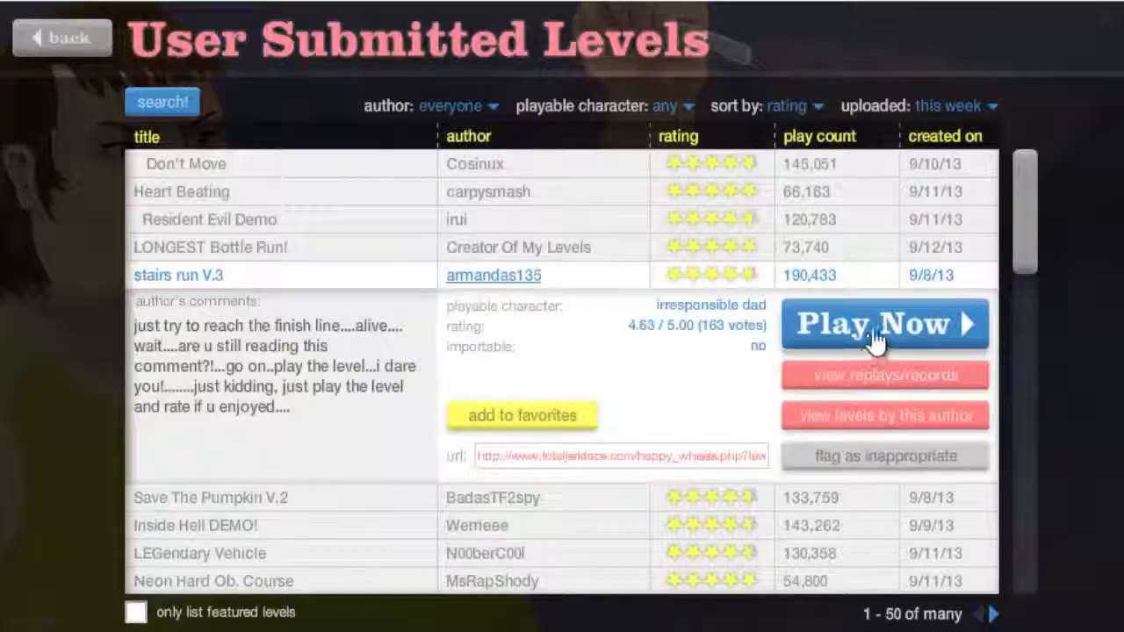
left_click(877, 339)
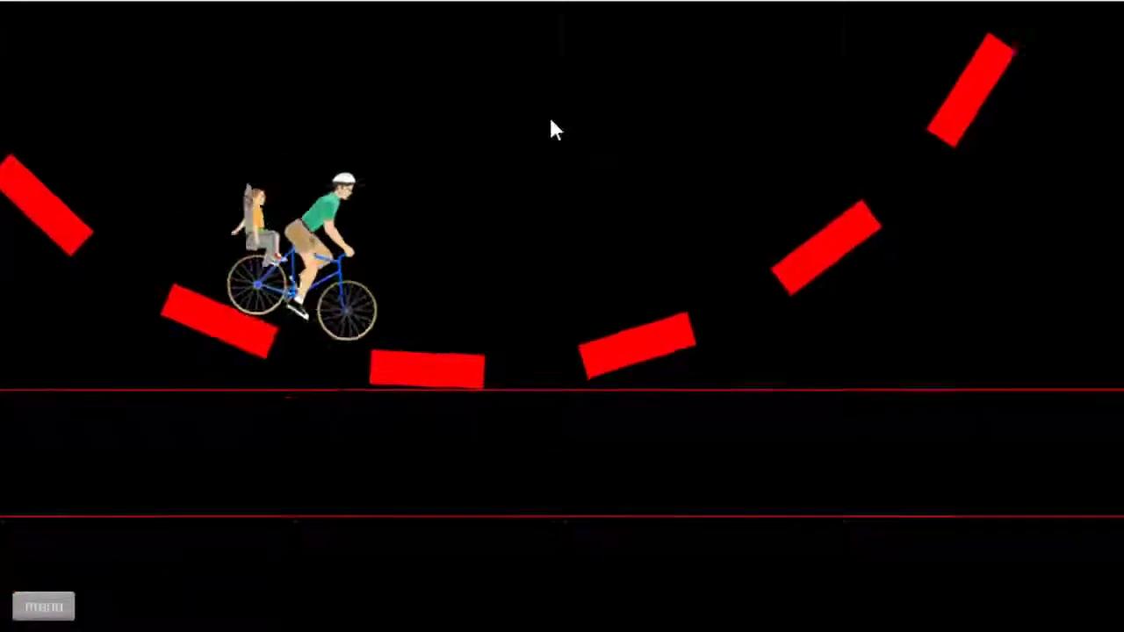
key("Up")
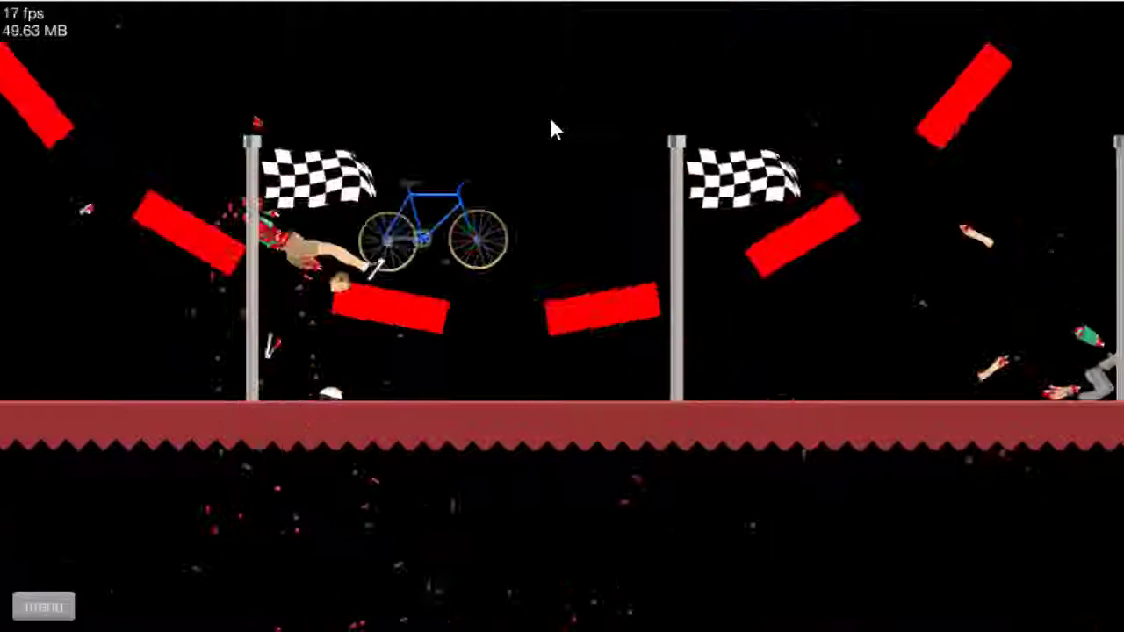
key("Escape")
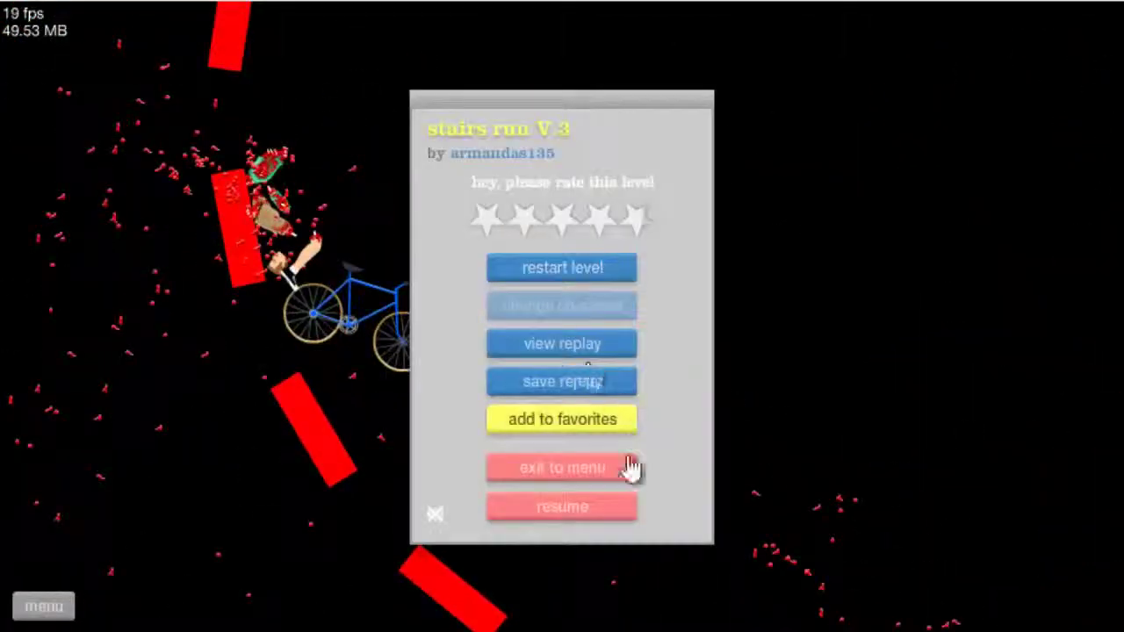
Leave the current level and expand the Obstacle Course entry in the list.
key("Escape")
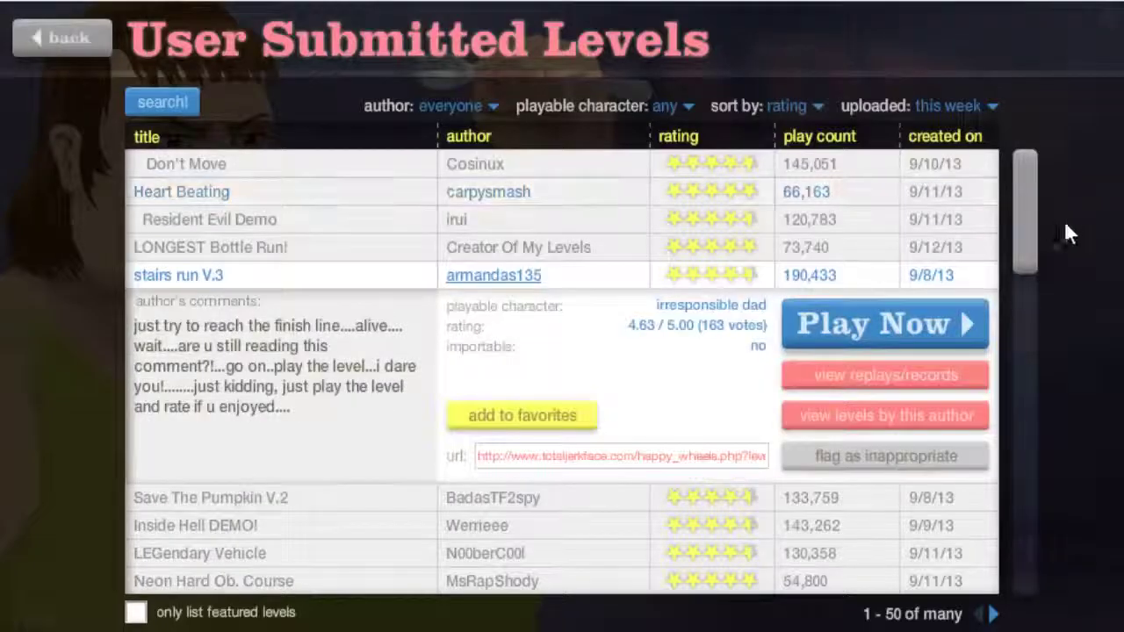
scroll(1029, 283, "down", 3)
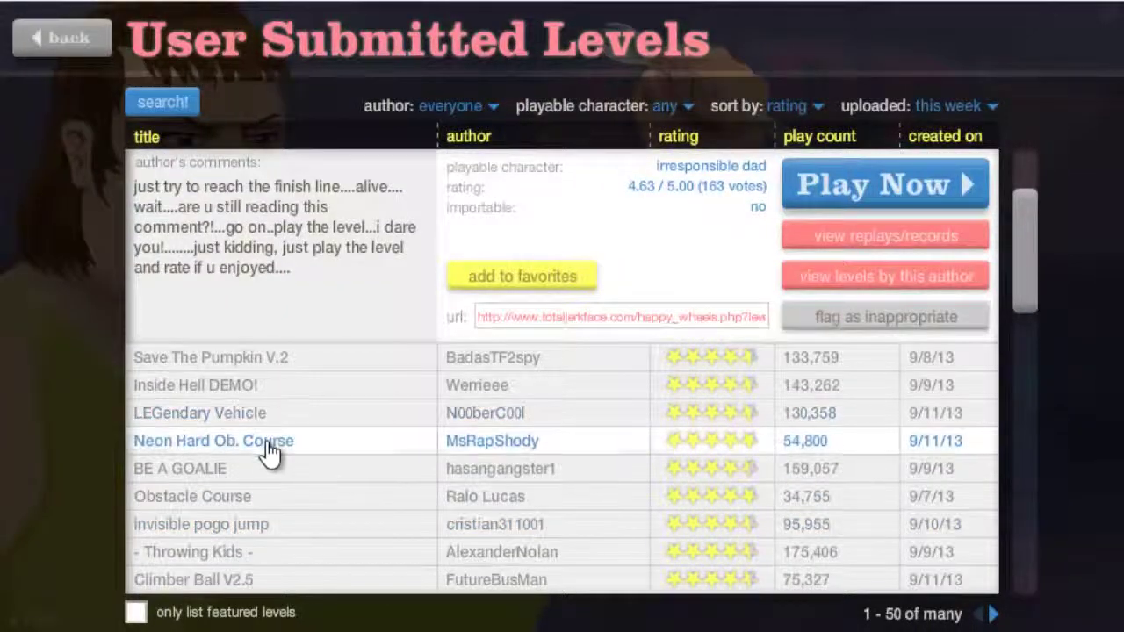
left_click(272, 502)
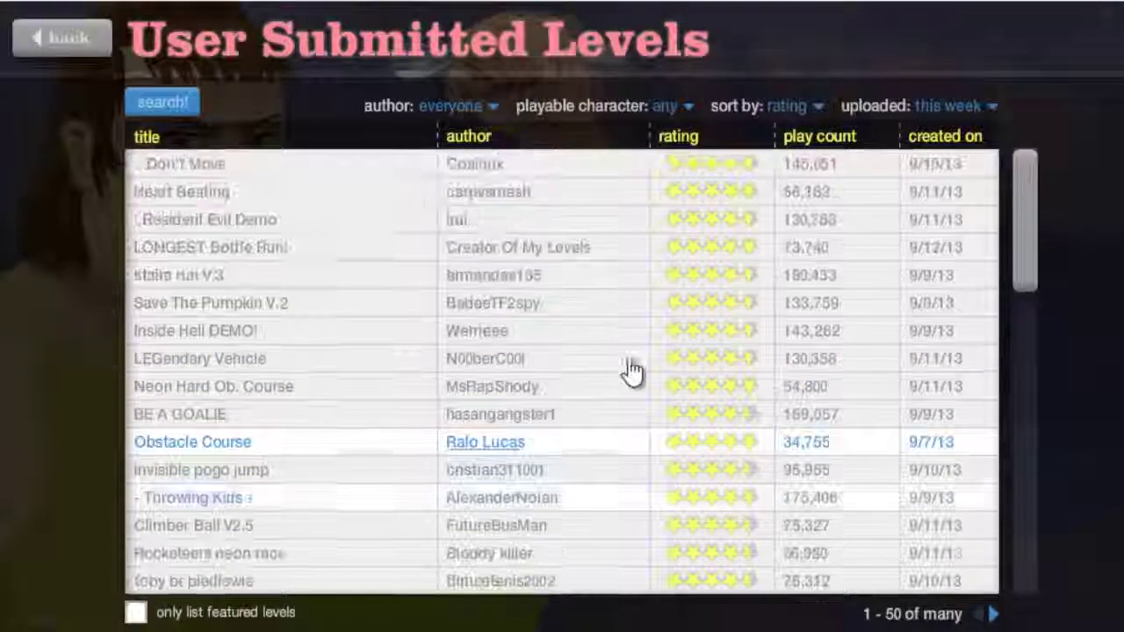
Start Obstacle Course and ride over spikes, planks and fans to finish in 18.30 seconds.
left_click(924, 439)
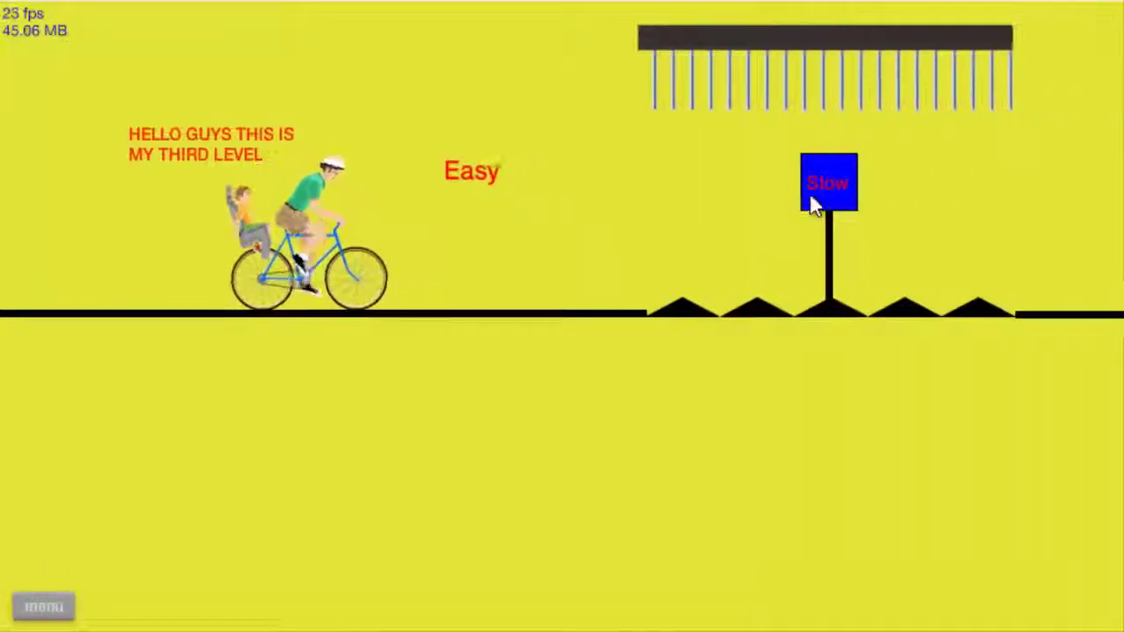
key("Up")
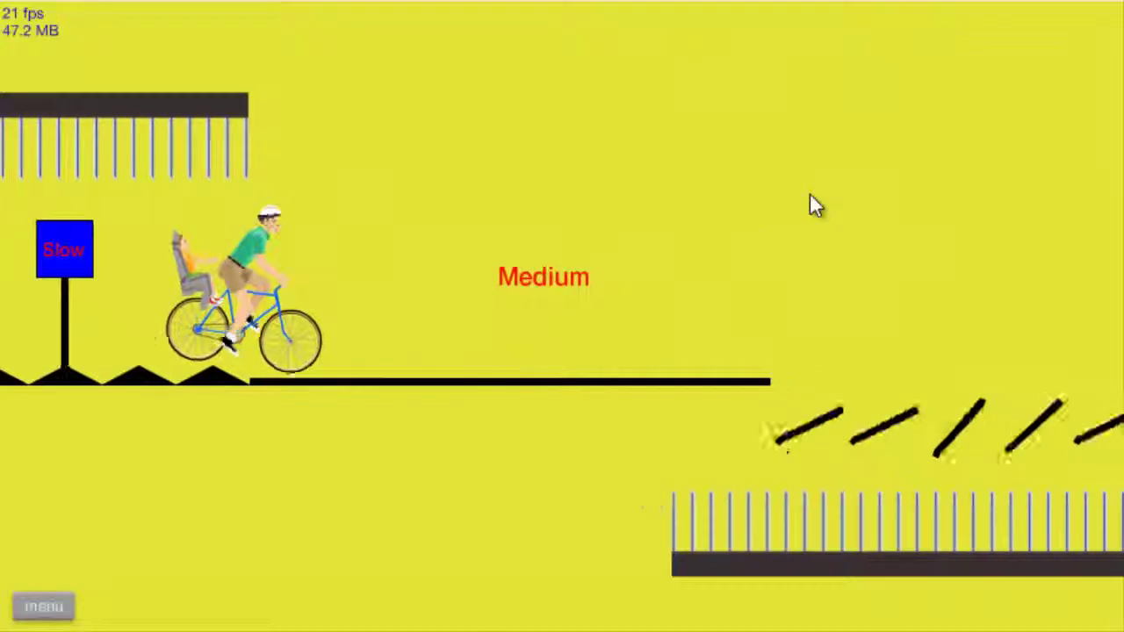
key("Up")
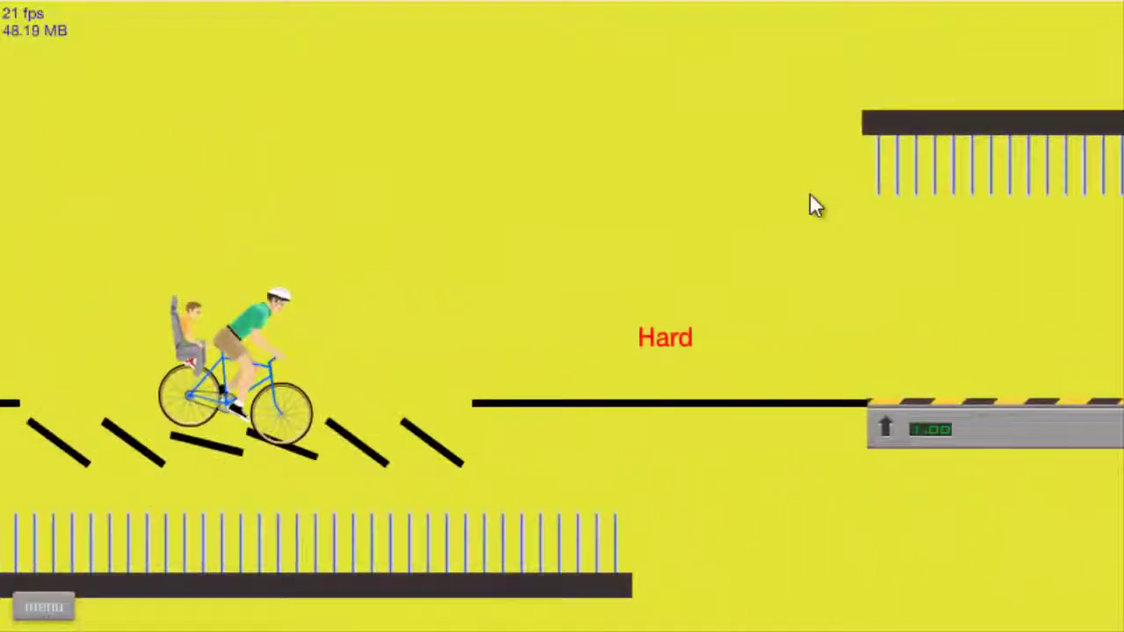
key("Up")
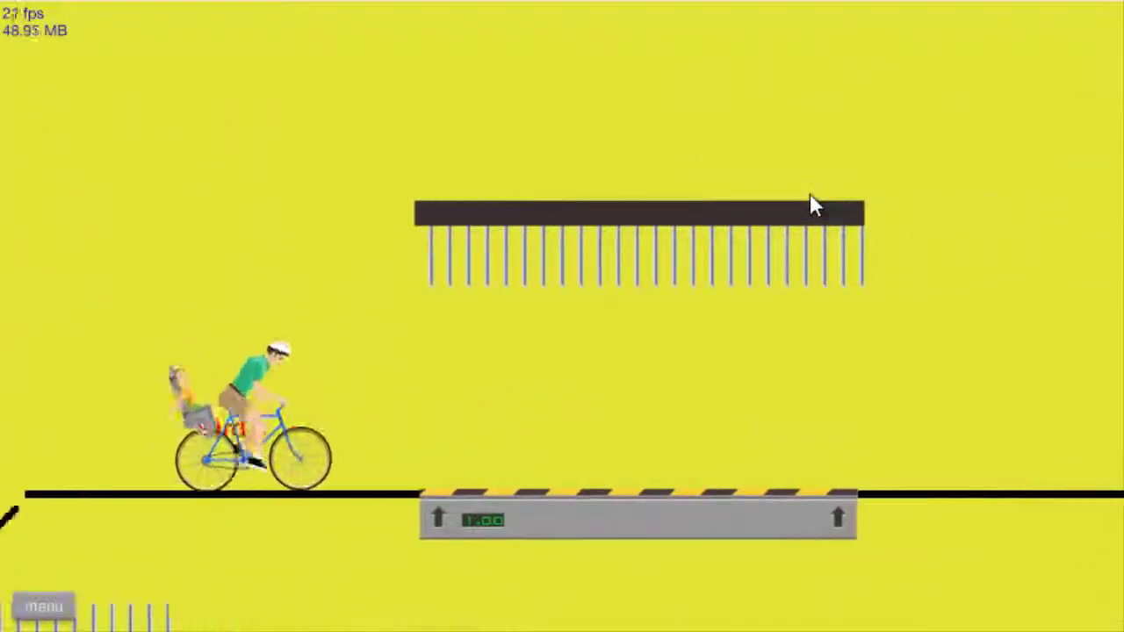
key("Up")
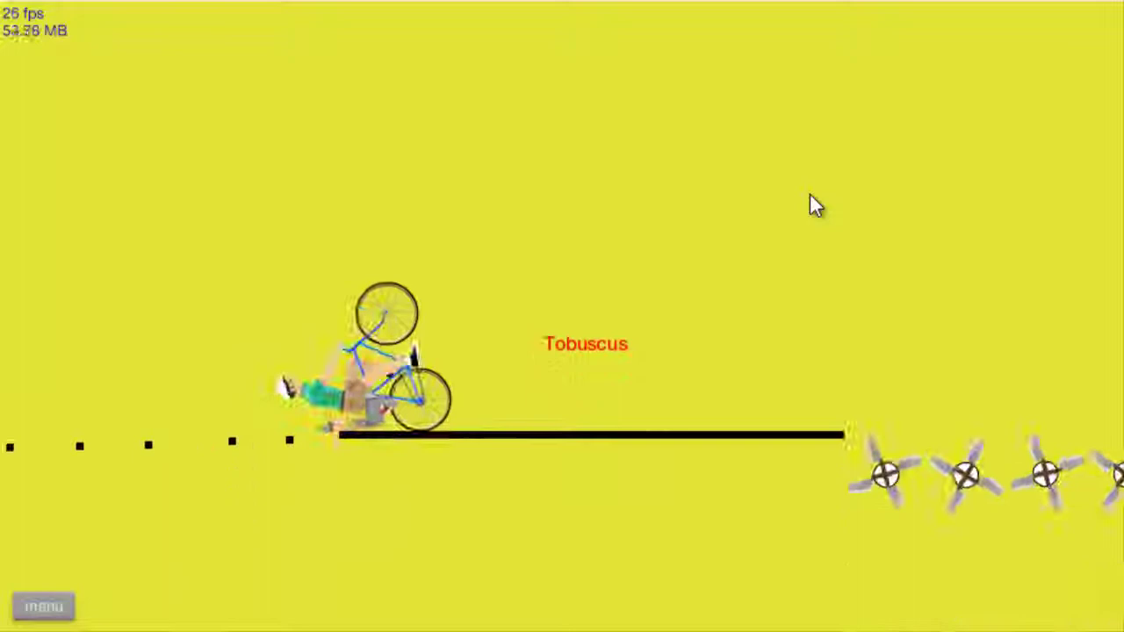
key("Up")
key("Up")
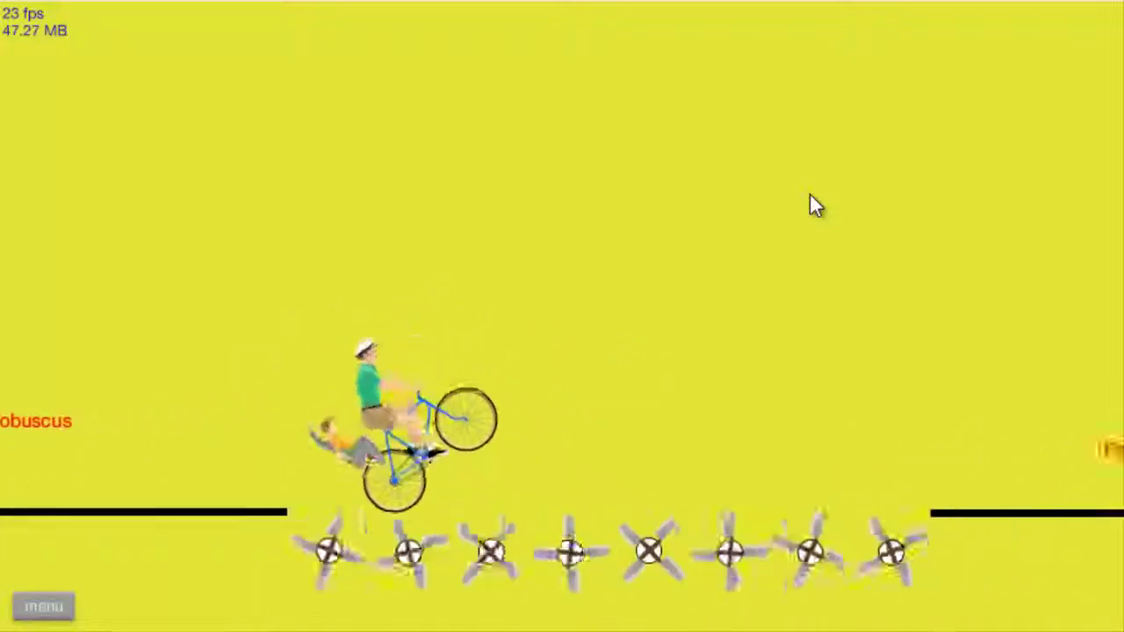
key("Up")
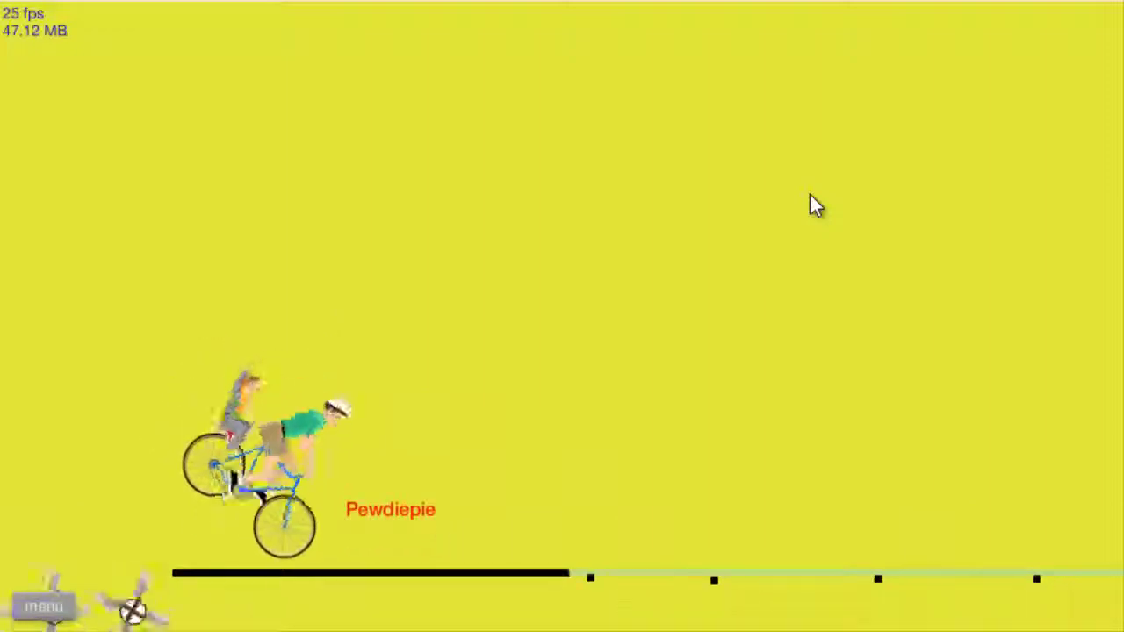
key("Up")
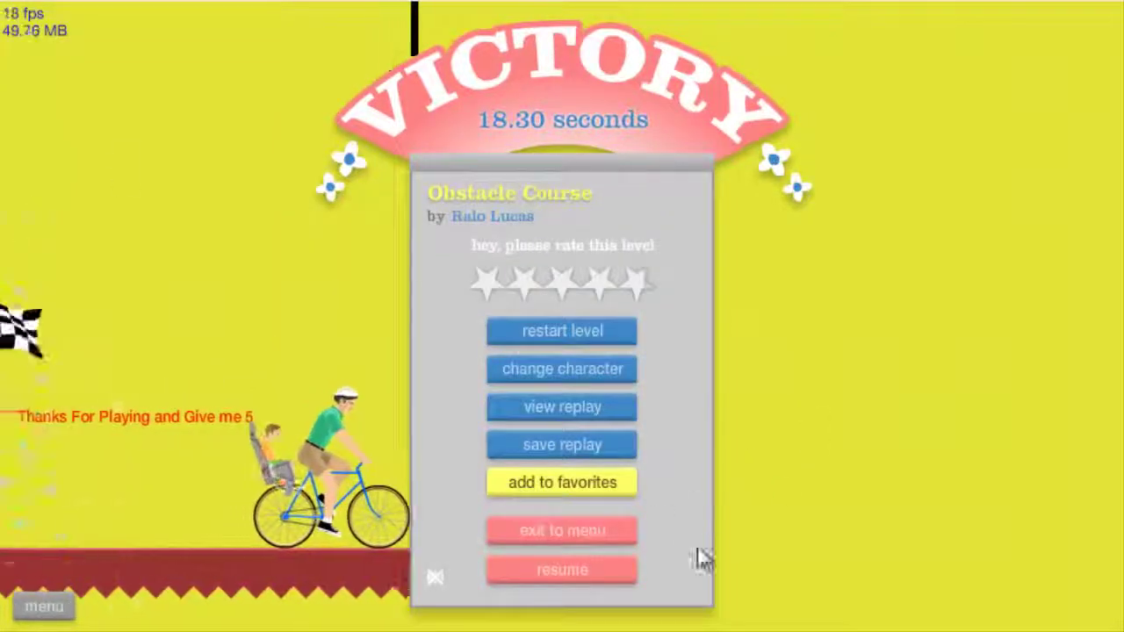
Exit to the level list and expand Throwing Kids by AlexanderNolan, rated 4.49.
left_click(562, 531)
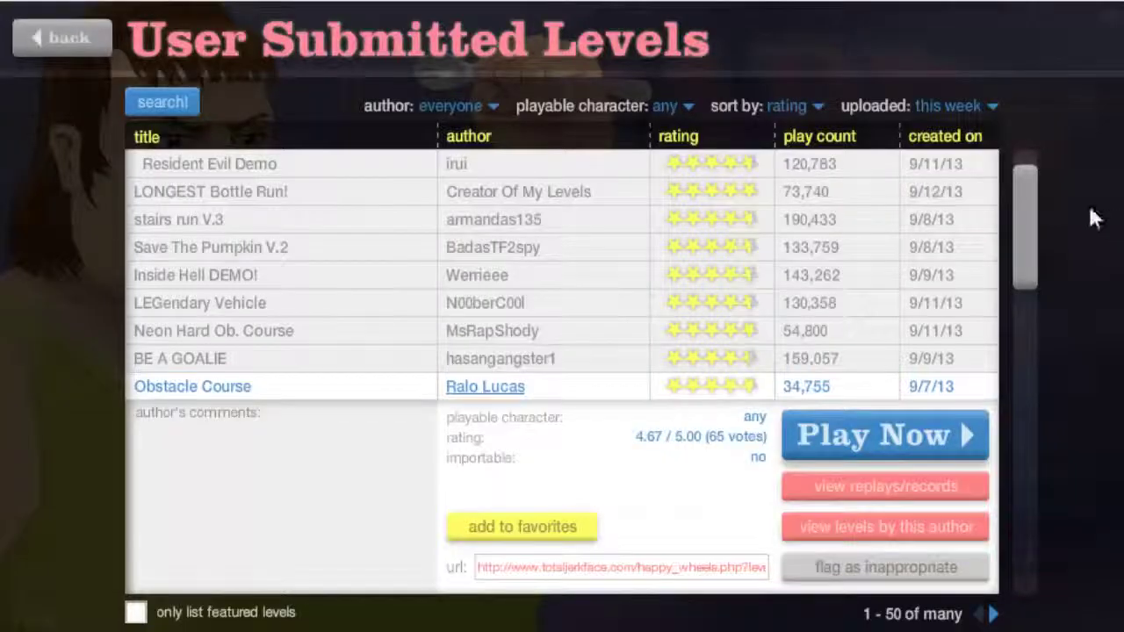
left_click_drag(1028, 269, 1035, 314)
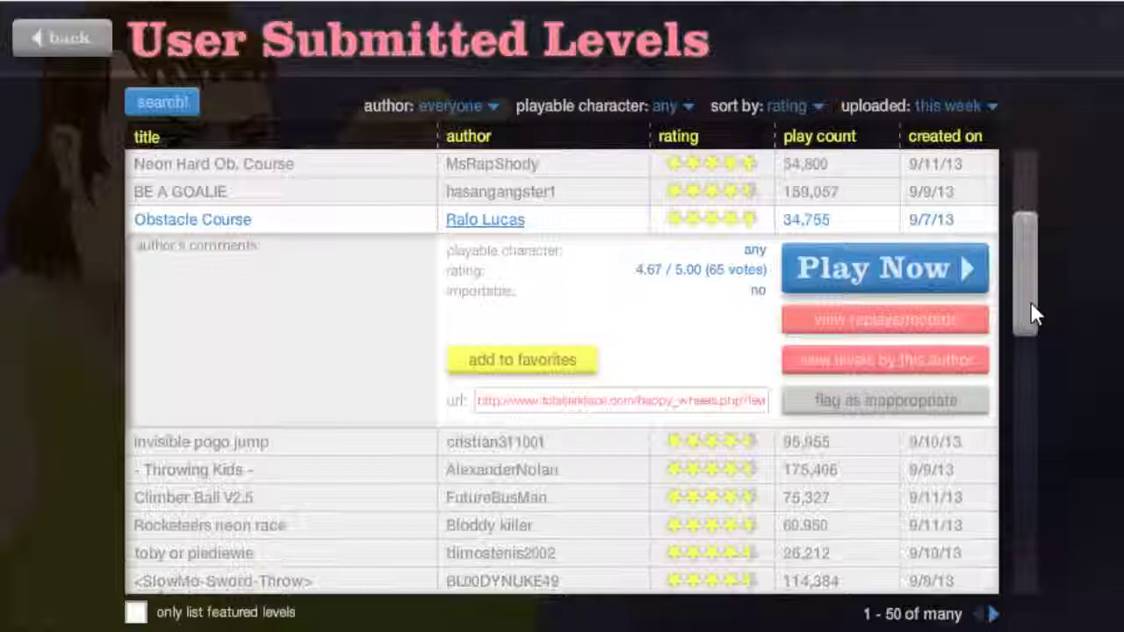
left_click(251, 475)
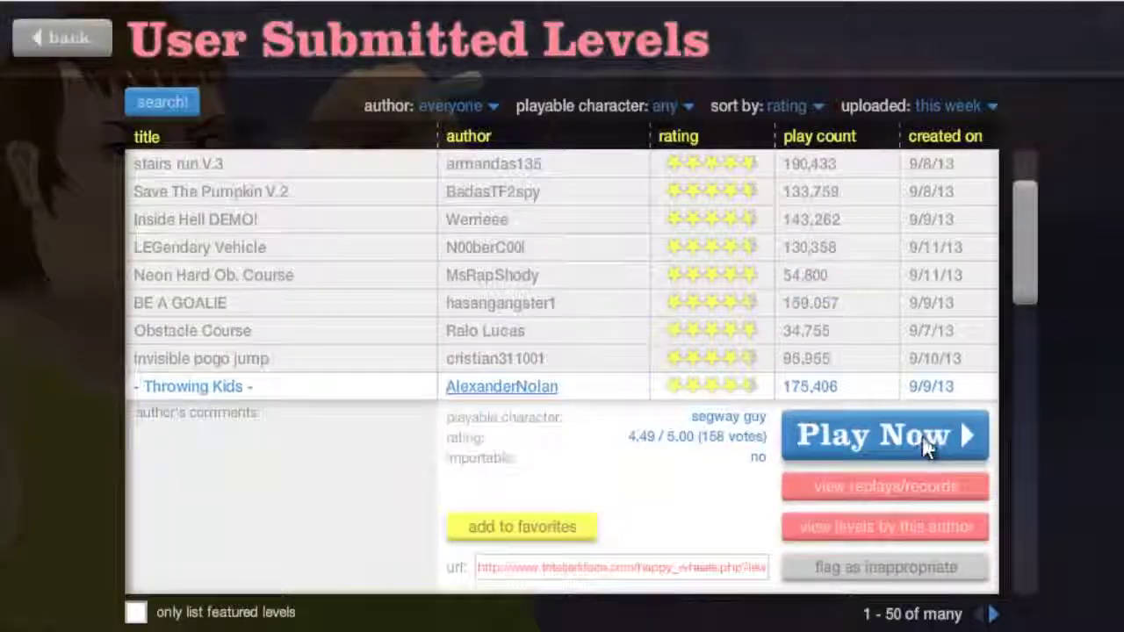
left_click(928, 447)
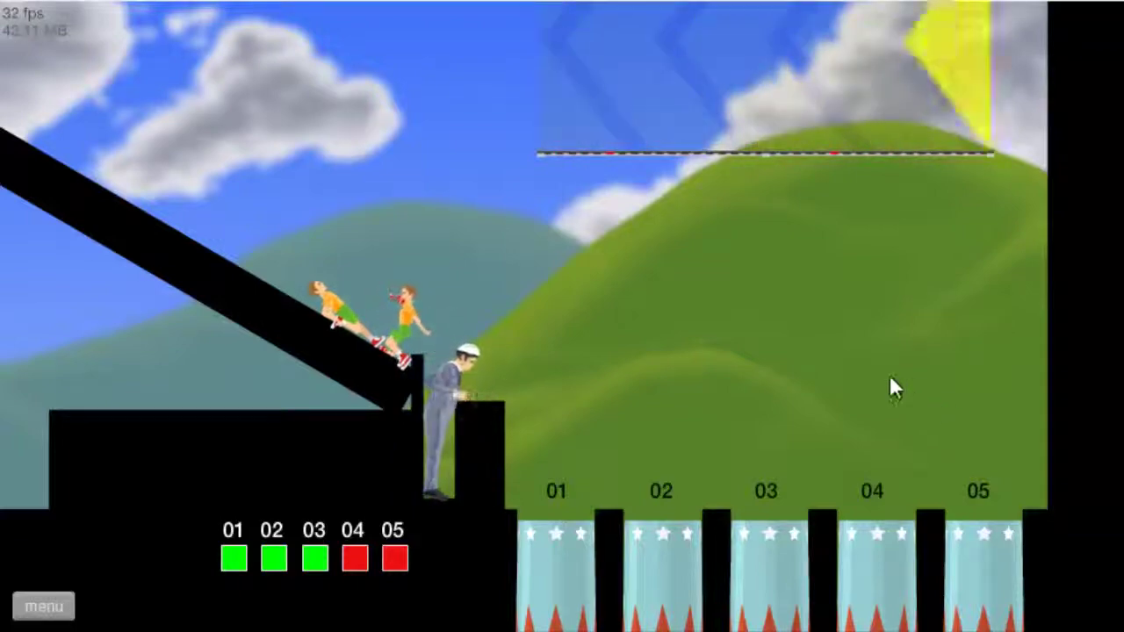
key("Escape")
Return to the list and expand SlowMo-Sword-Throw to show its author's comments.
left_click(566, 471)
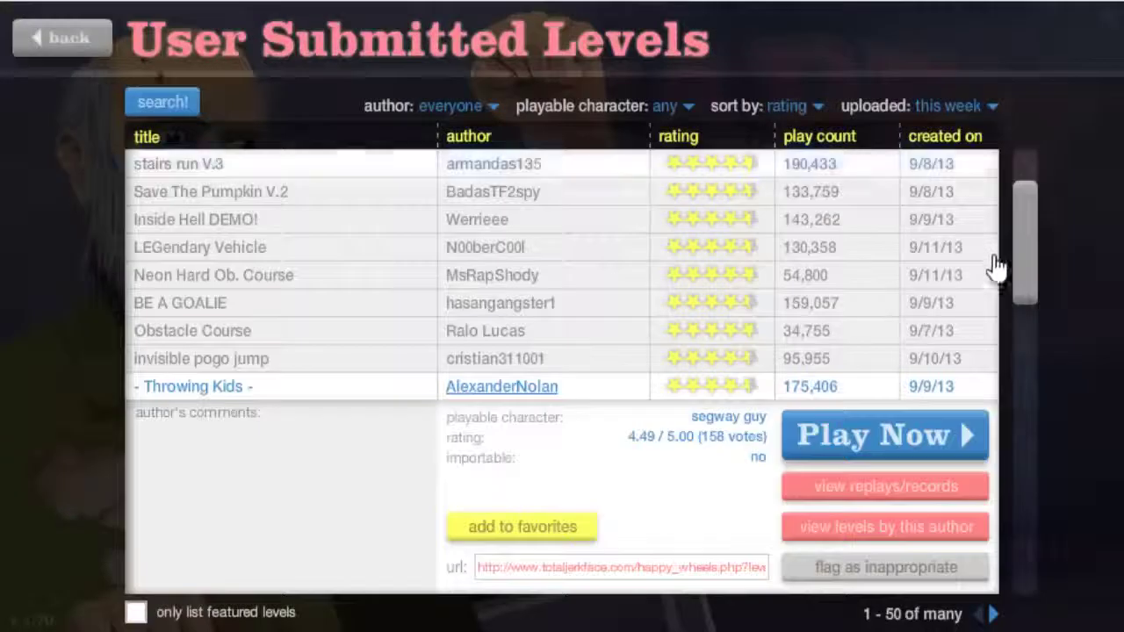
scroll(1038, 263, "down", 3)
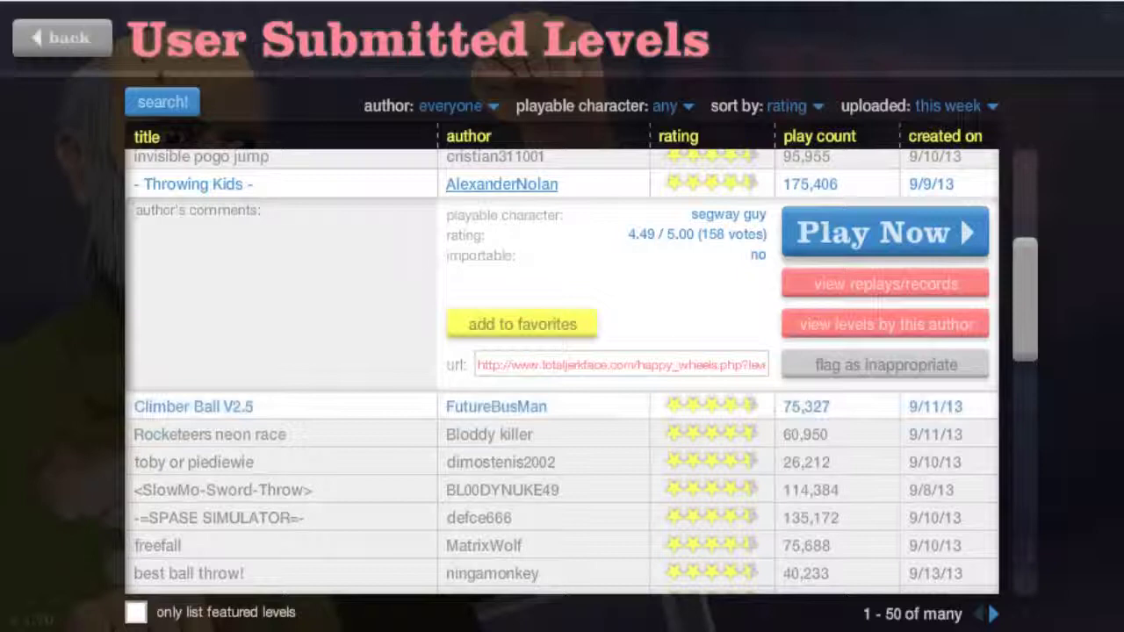
left_click(285, 492)
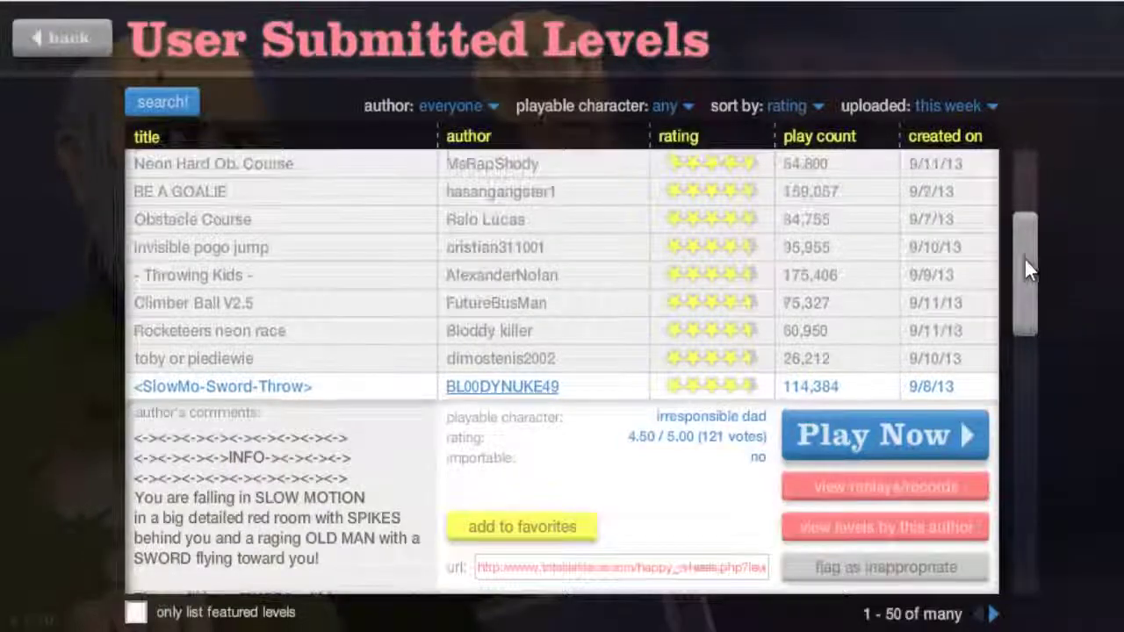
left_click_drag(1024, 257, 1035, 292)
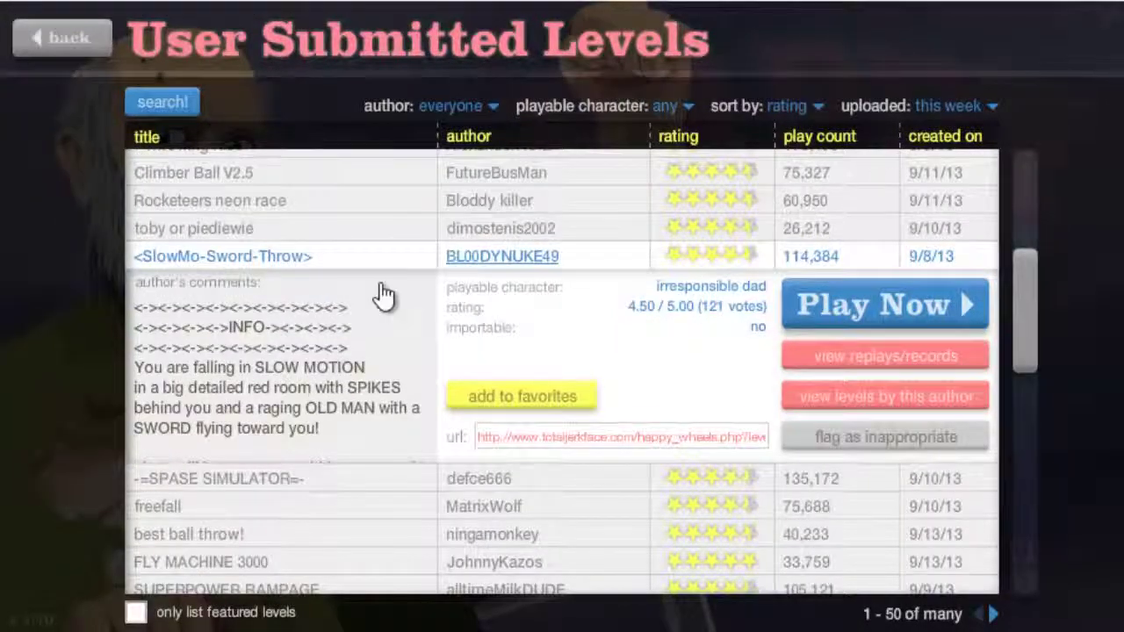
scroll(375, 391, "down", 1)
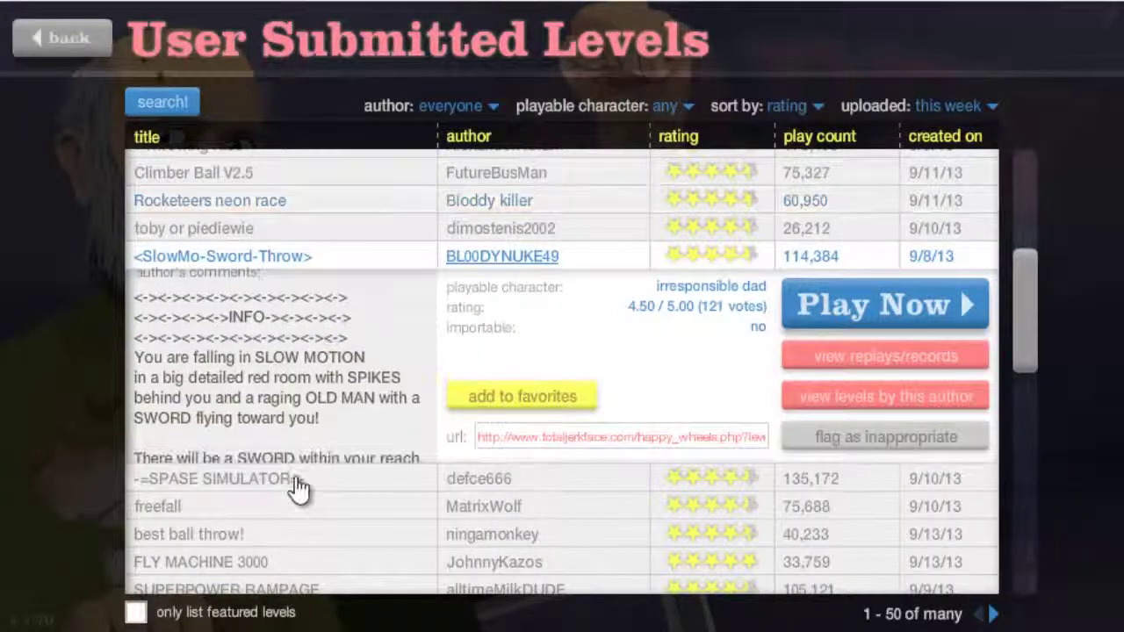
Play freefall by MatrixWolf to the finish flags and exit back to the list.
left_click(247, 522)
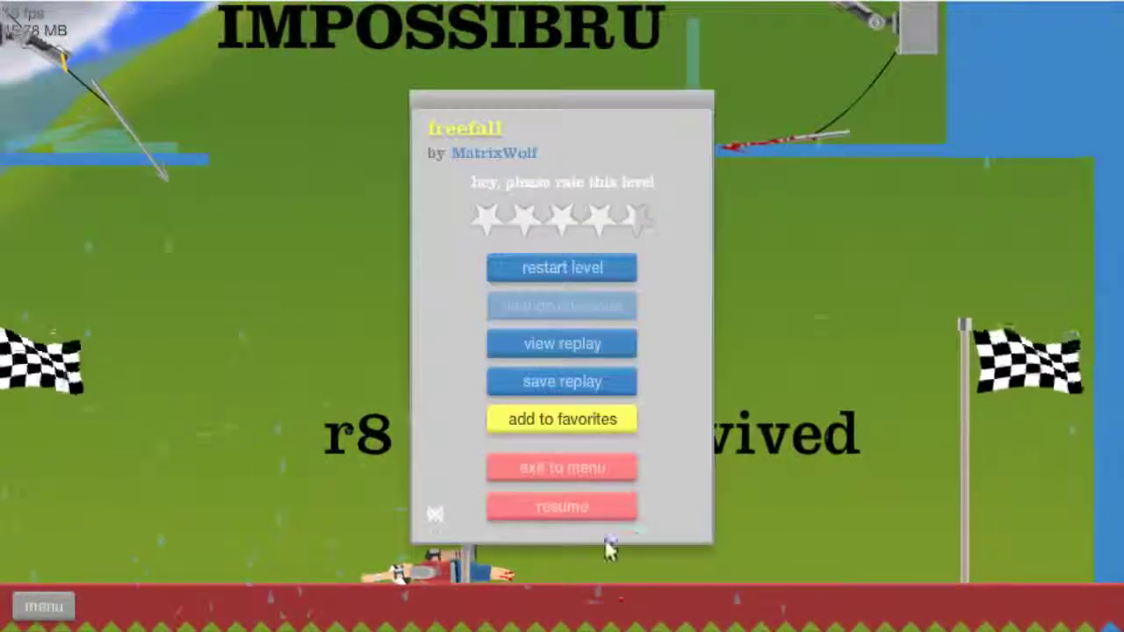
left_click(585, 469)
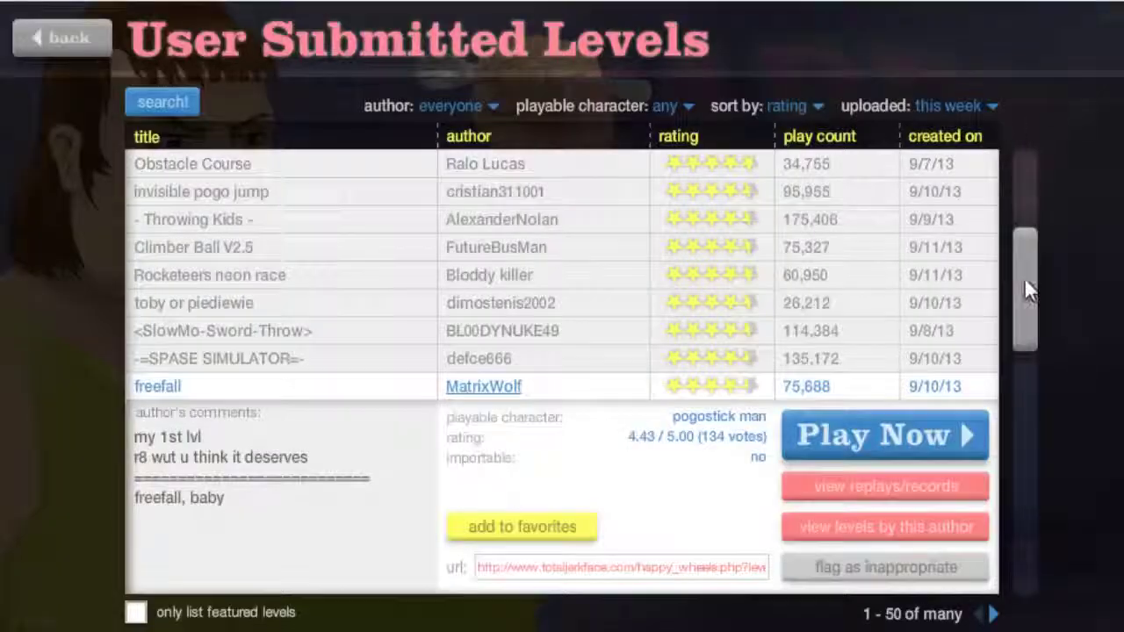
left_click_drag(1028, 290, 1027, 342)
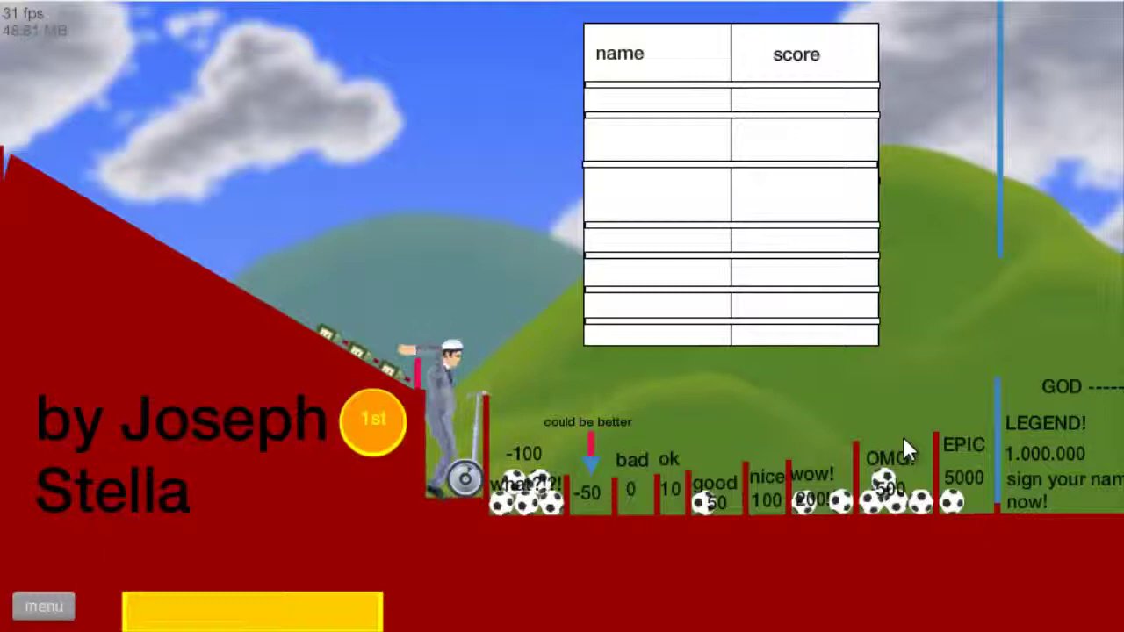
Pause the best ball throw! level.
key("p")
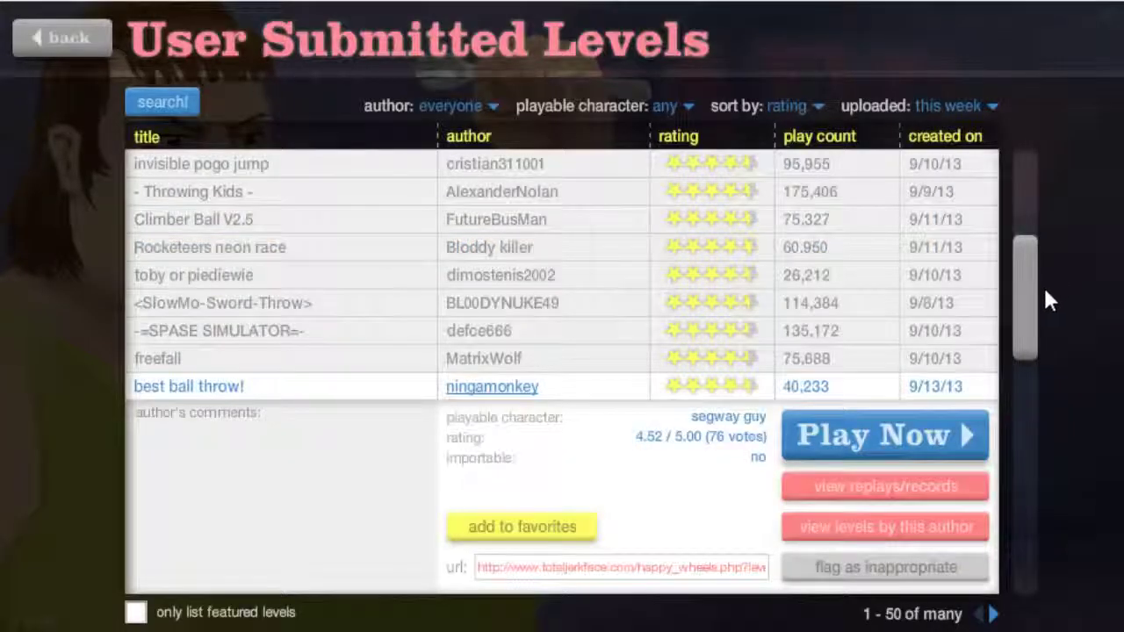
scroll(1029, 378, "down", 3)
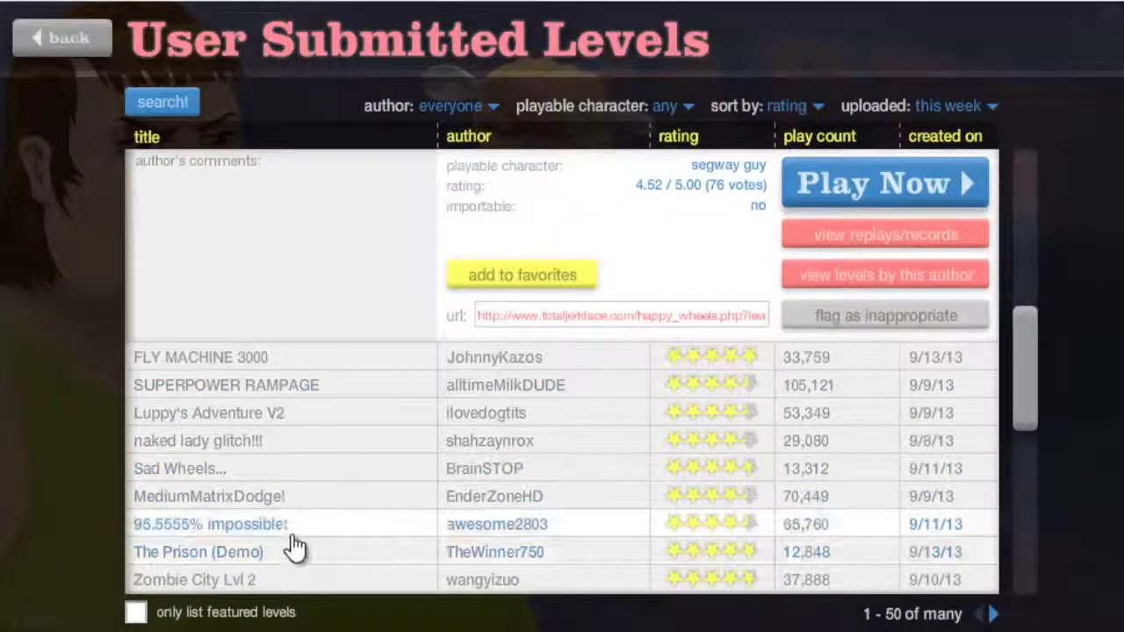
Expand and start 95.5555% impossible! by awesome2803, then make the pogo rider jump.
left_click(305, 529)
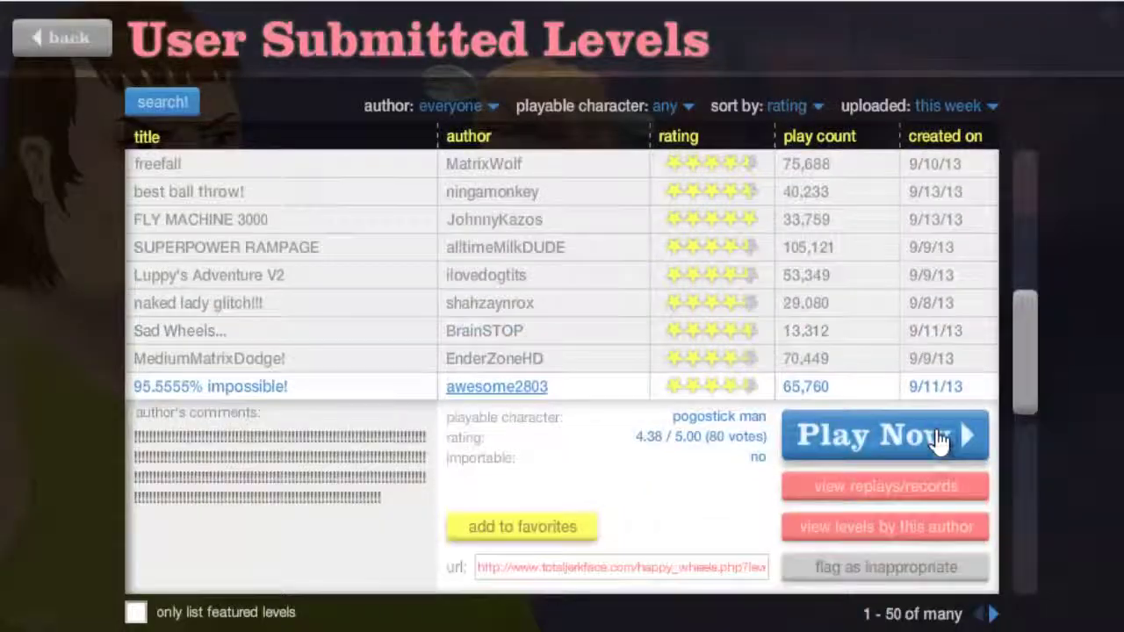
left_click(937, 430)
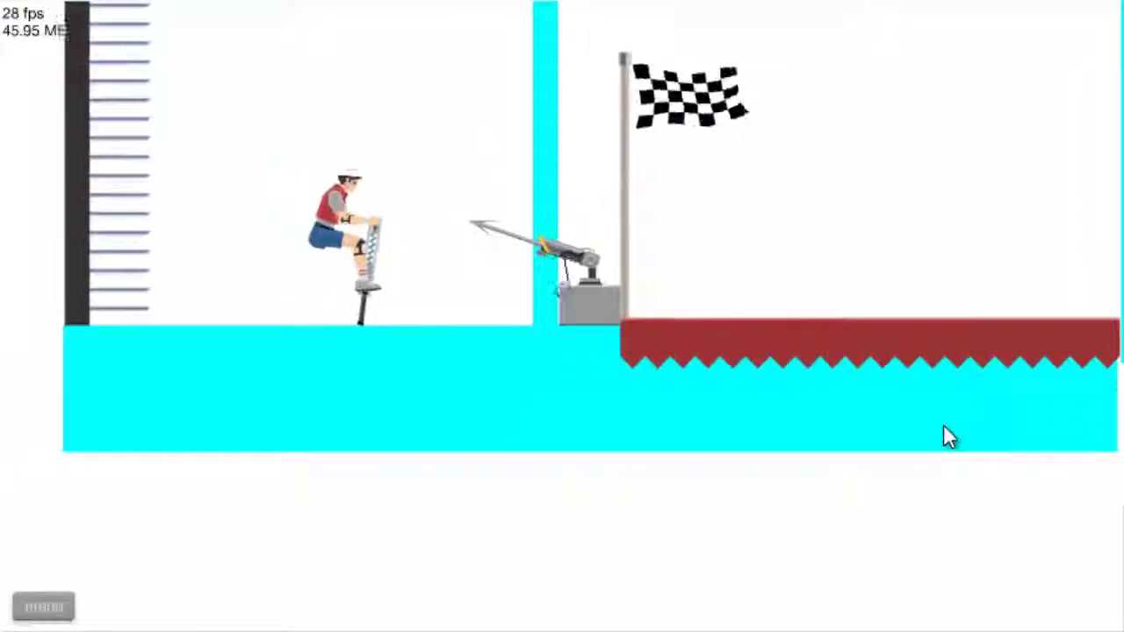
key("space")
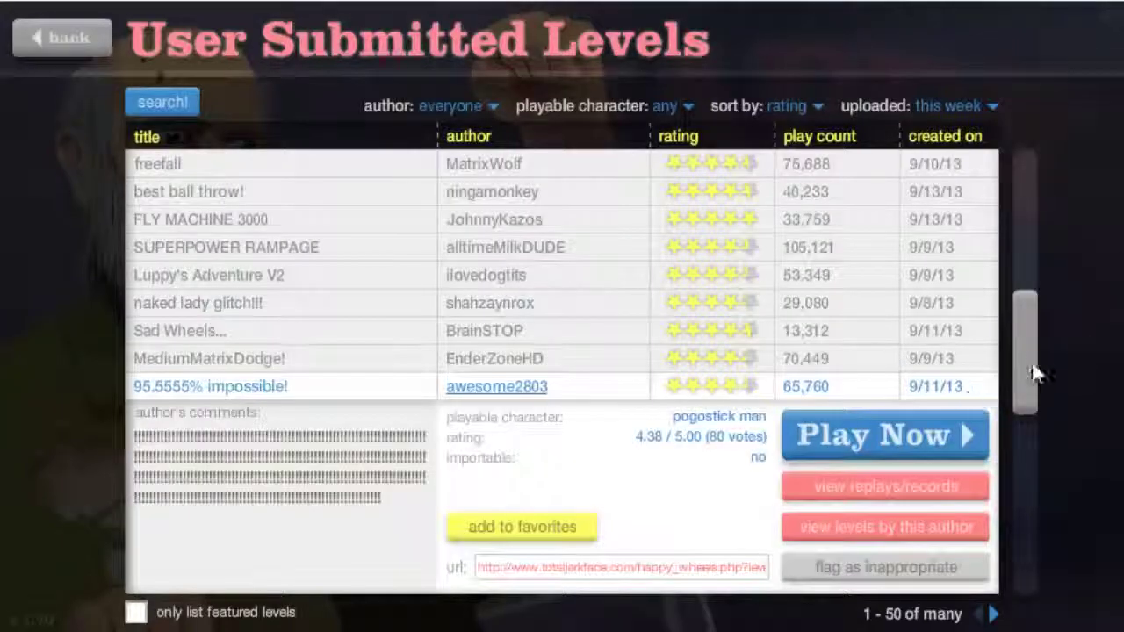
left_click_drag(1035, 373, 1039, 459)
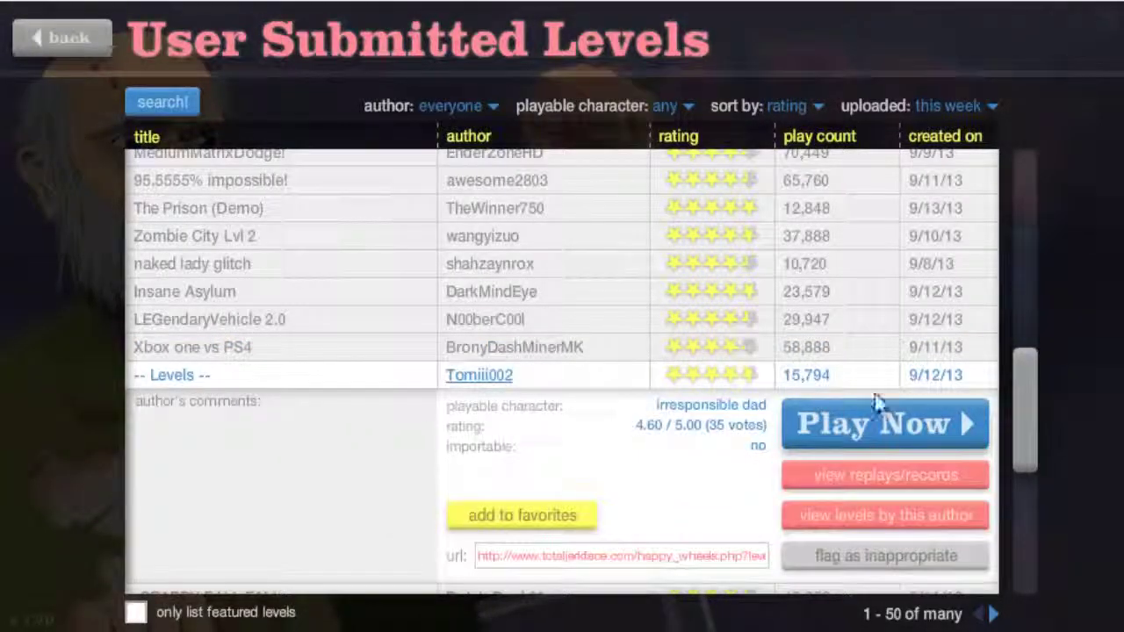
Start the Tomiii002 bike level, ride across the spikes, crash, and restart.
left_click(884, 425)
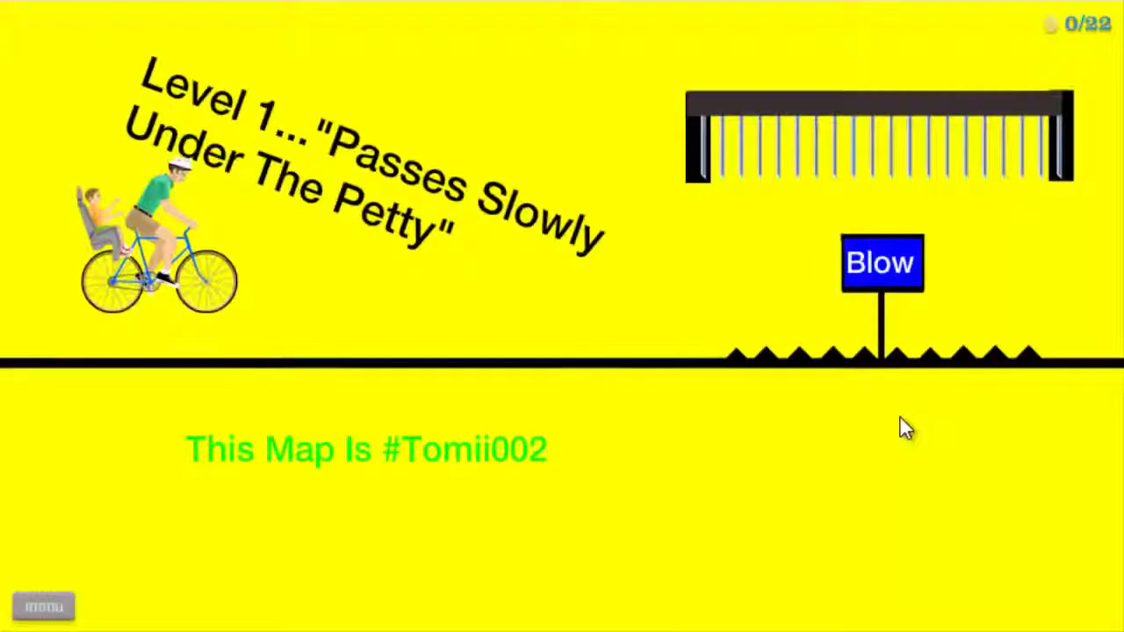
key("Up")
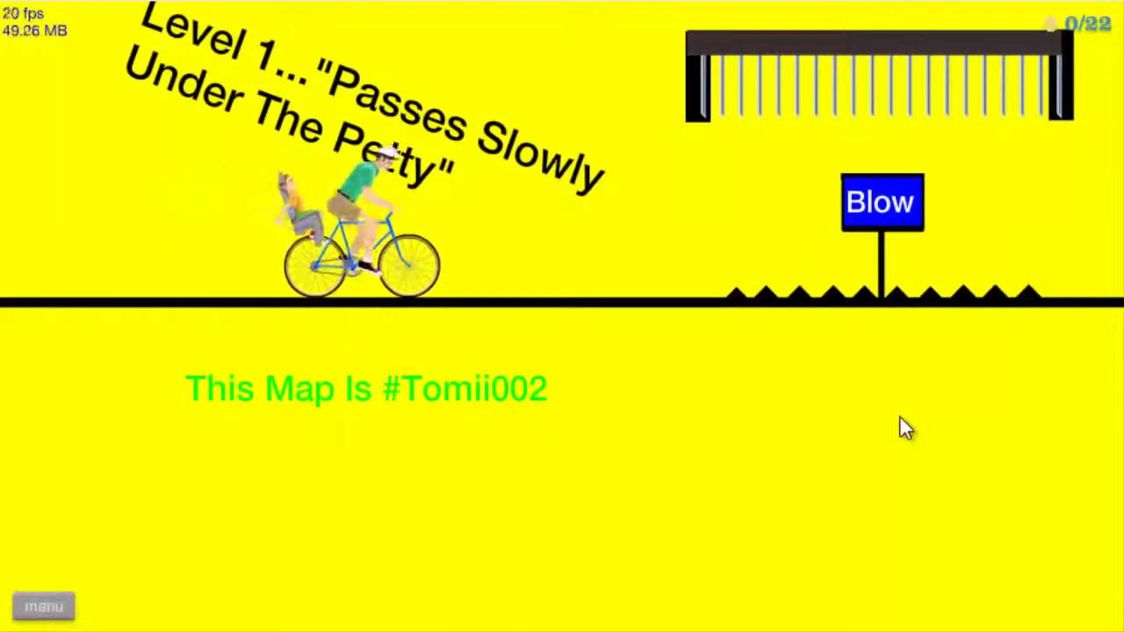
key("Up")
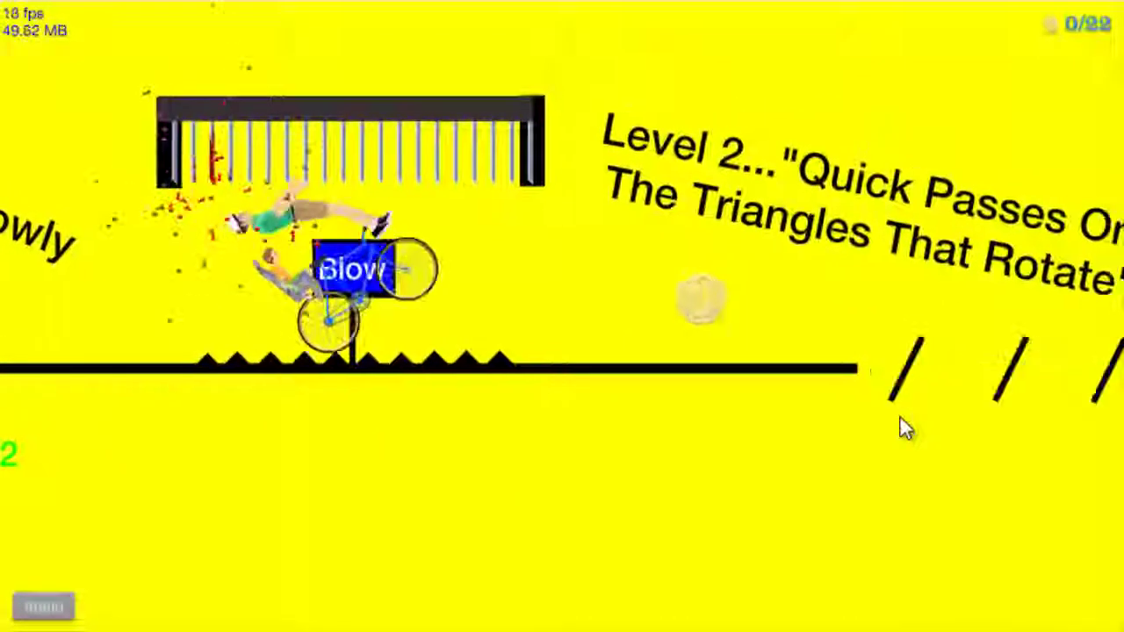
key("Up")
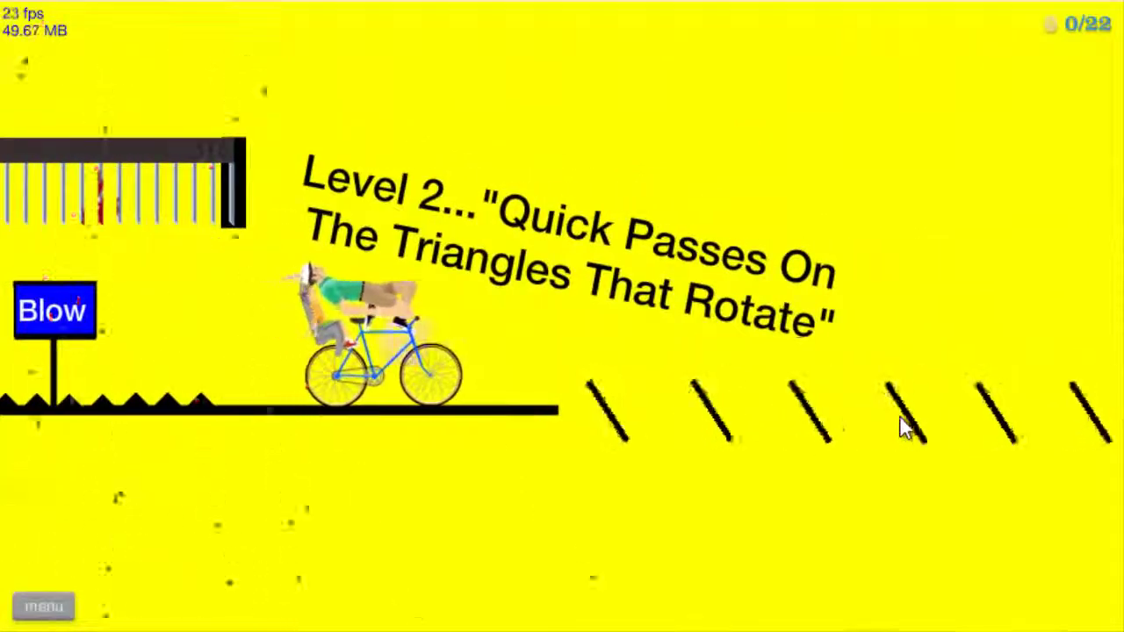
key("Down")
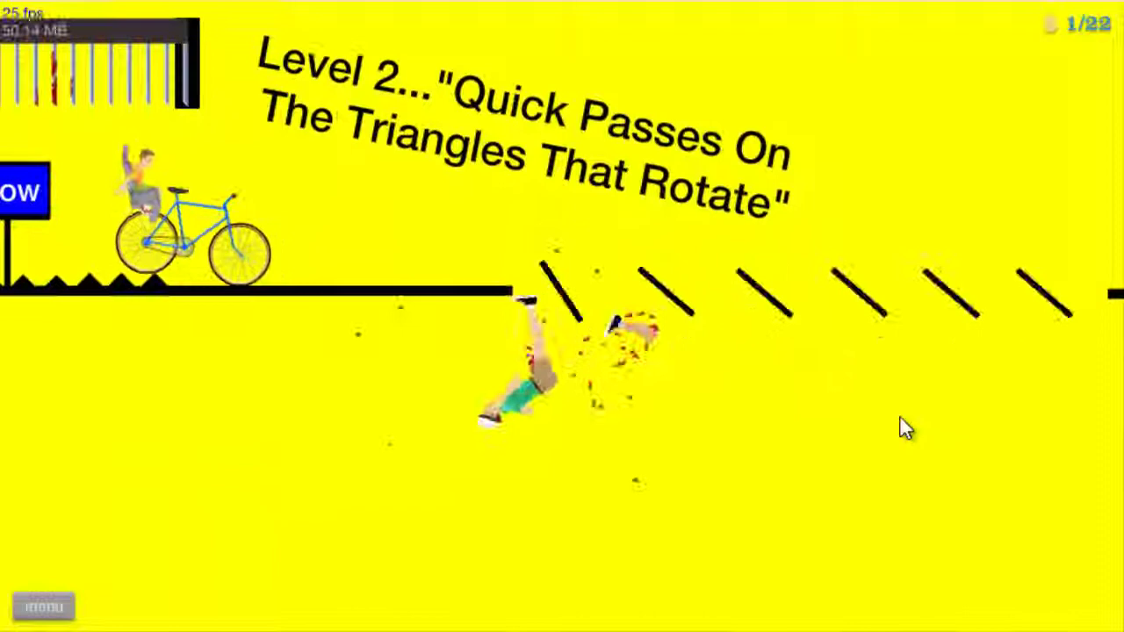
scroll(906, 429, "up", 2)
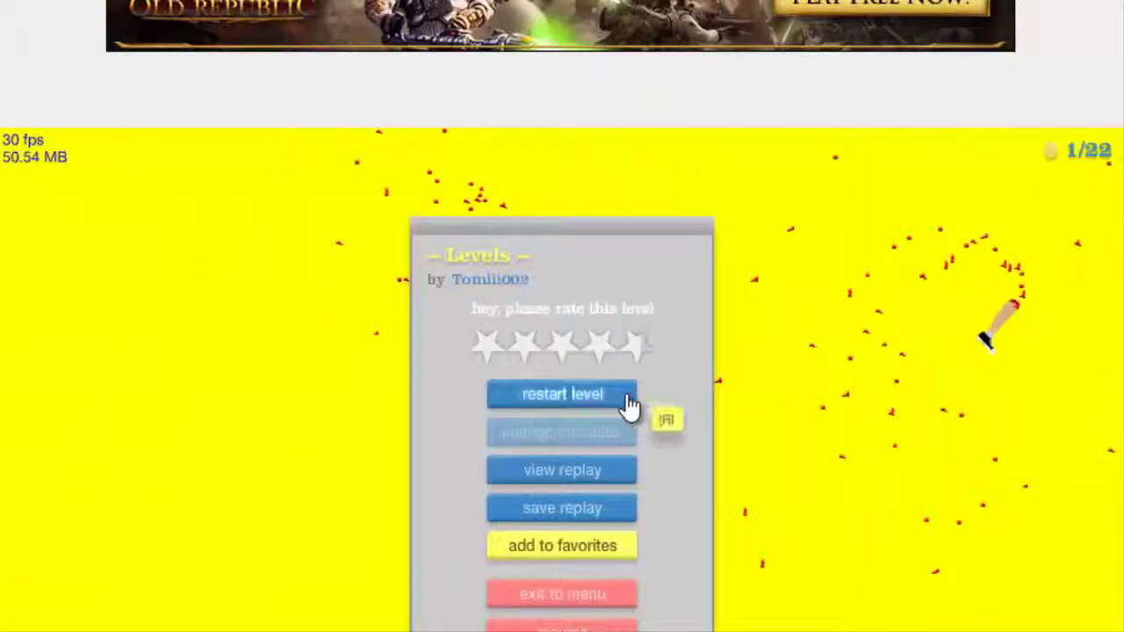
left_click(629, 404)
key("Up")
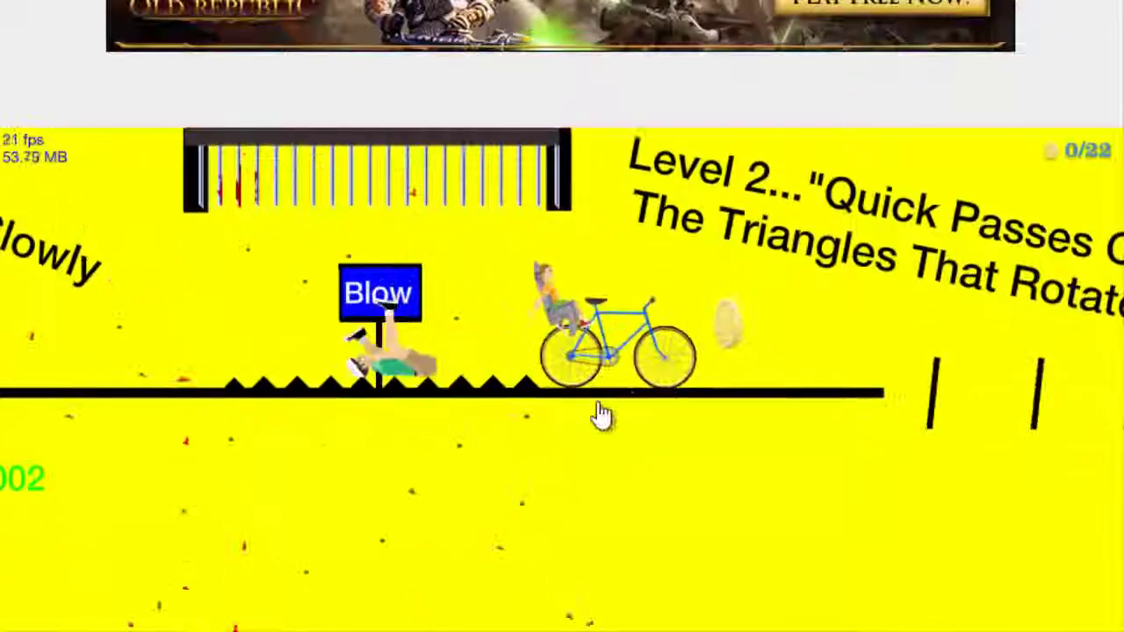
Restart again and ride under the spike bar onto Level 2's rotating platforms.
key("Return")
left_click(597, 411)
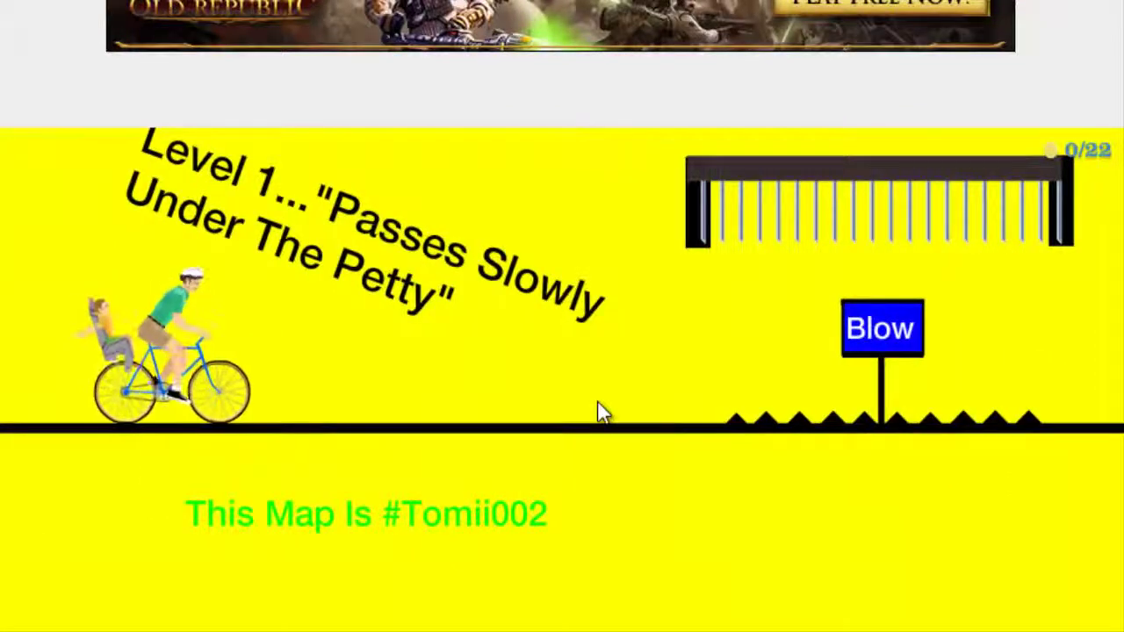
key("Up")
key("Up")
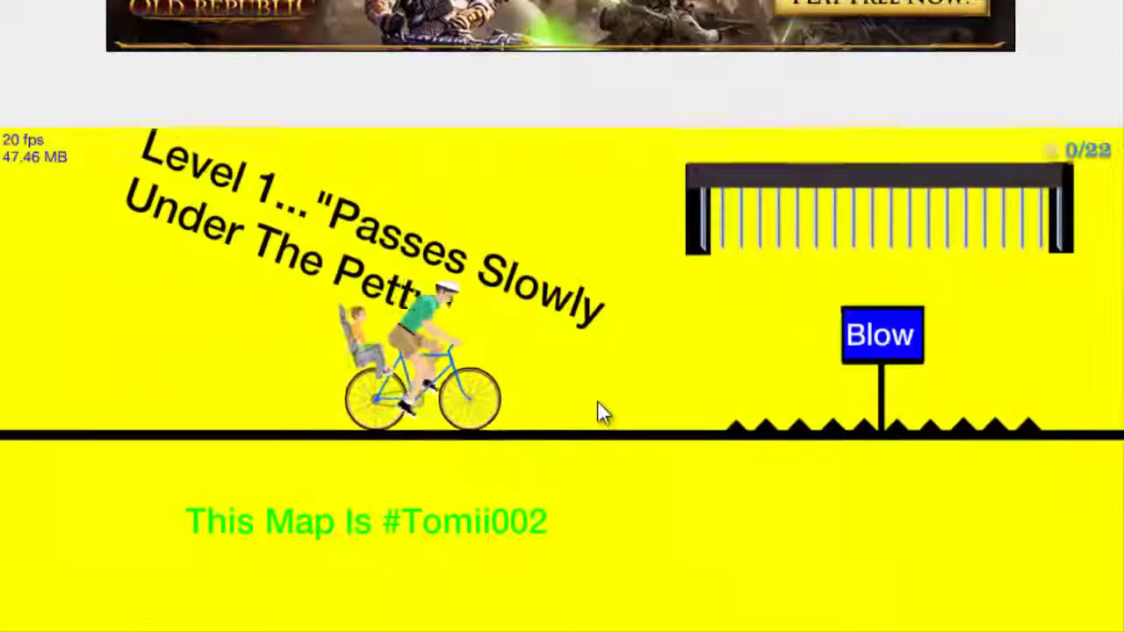
key("Up")
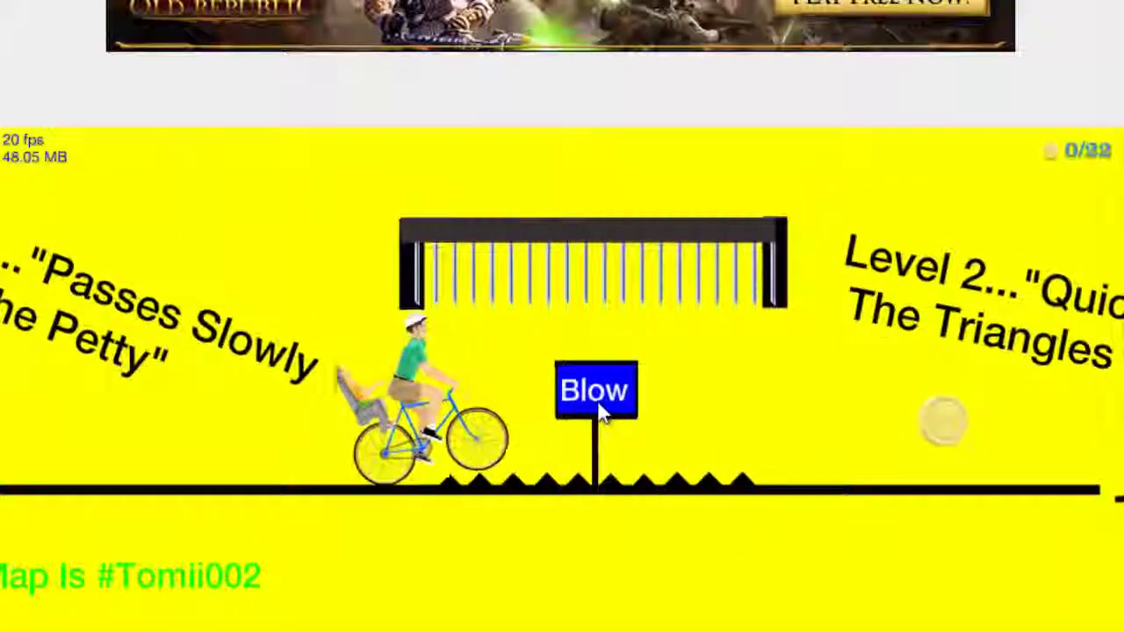
key("Up")
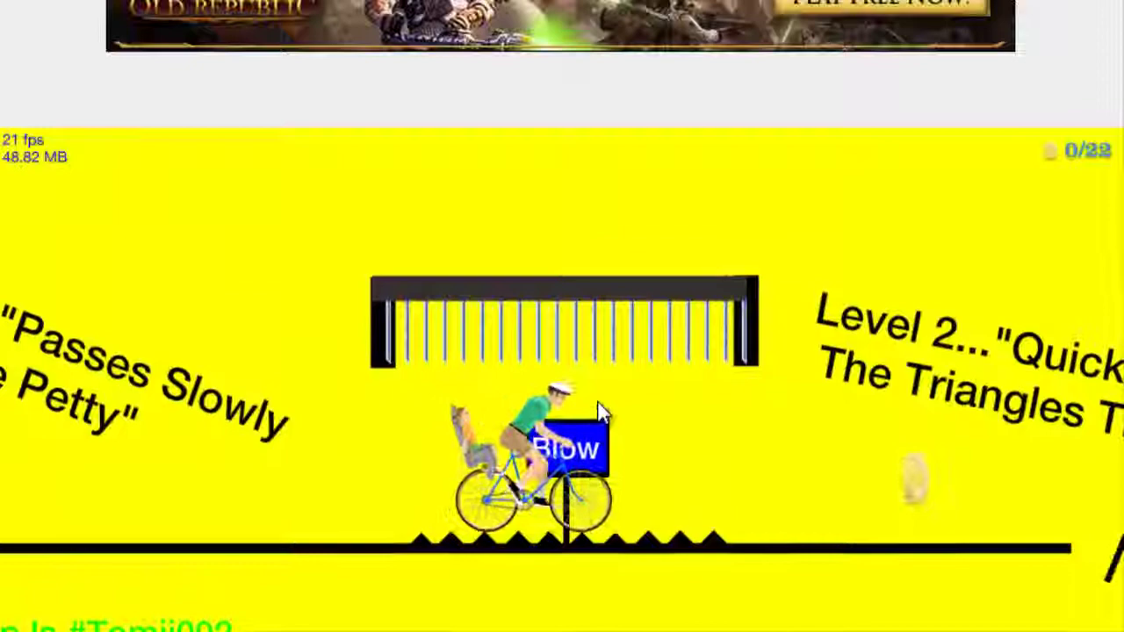
key("Up")
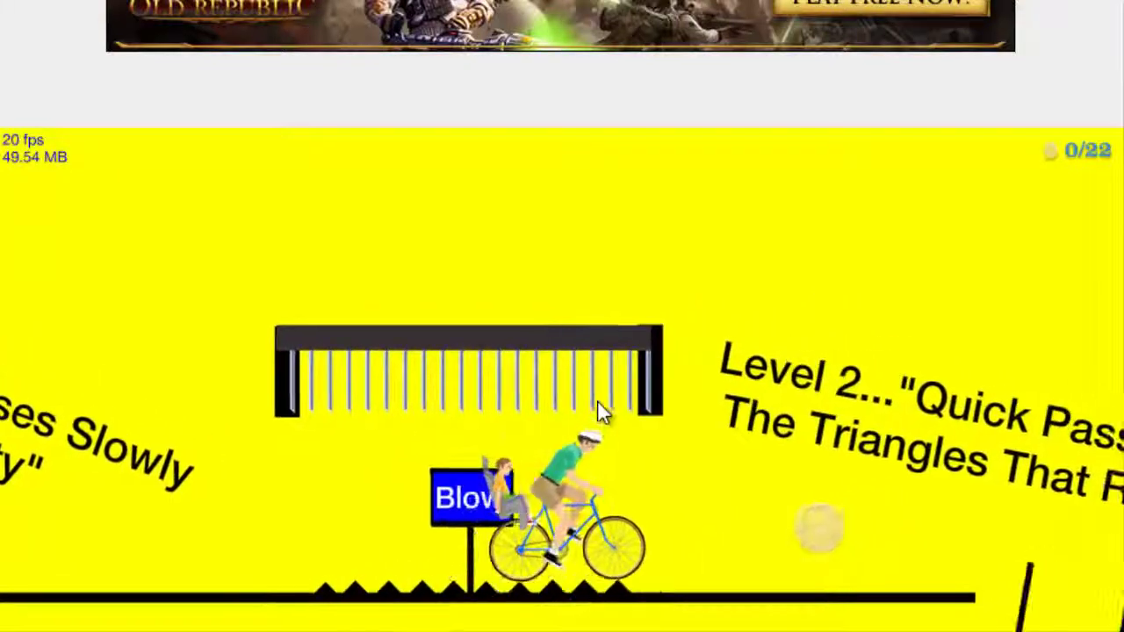
key("Up")
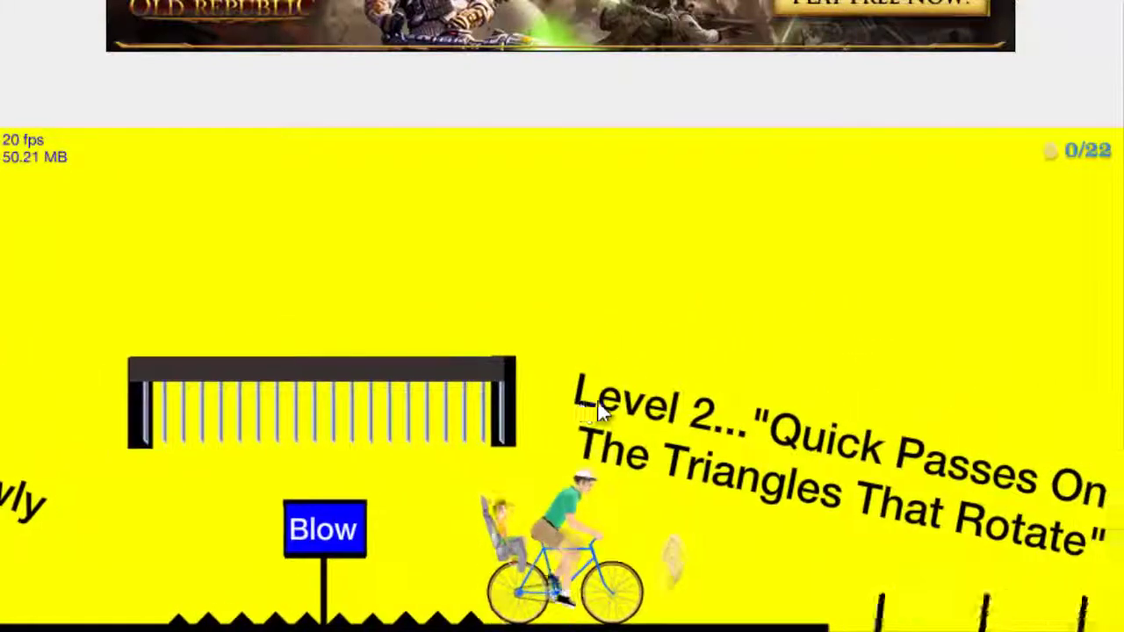
key("Up")
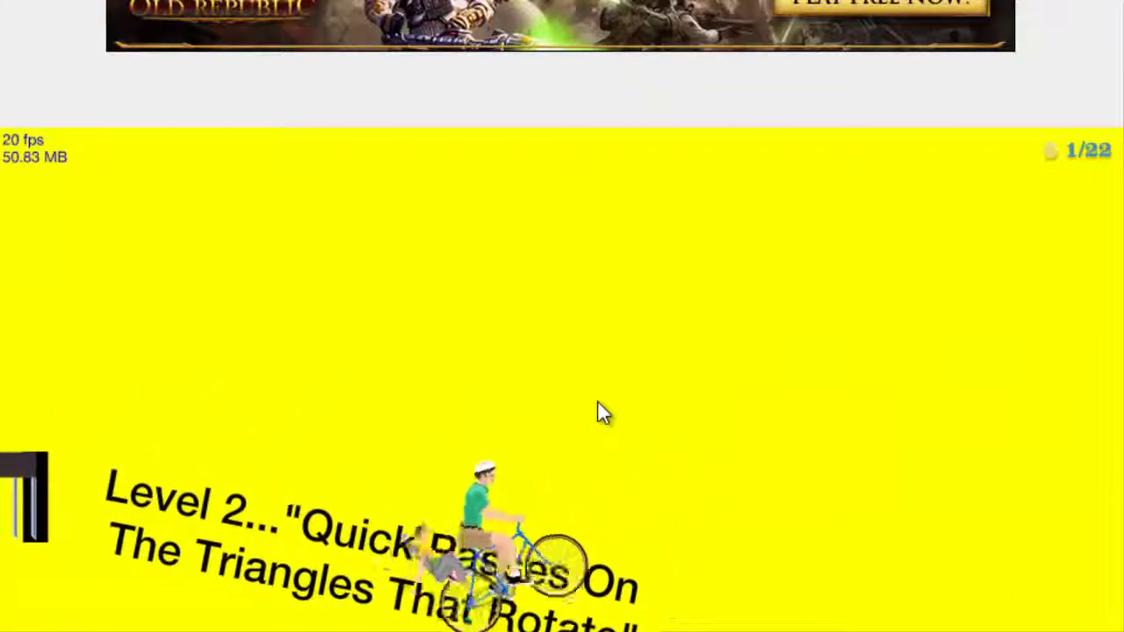
key("Up")
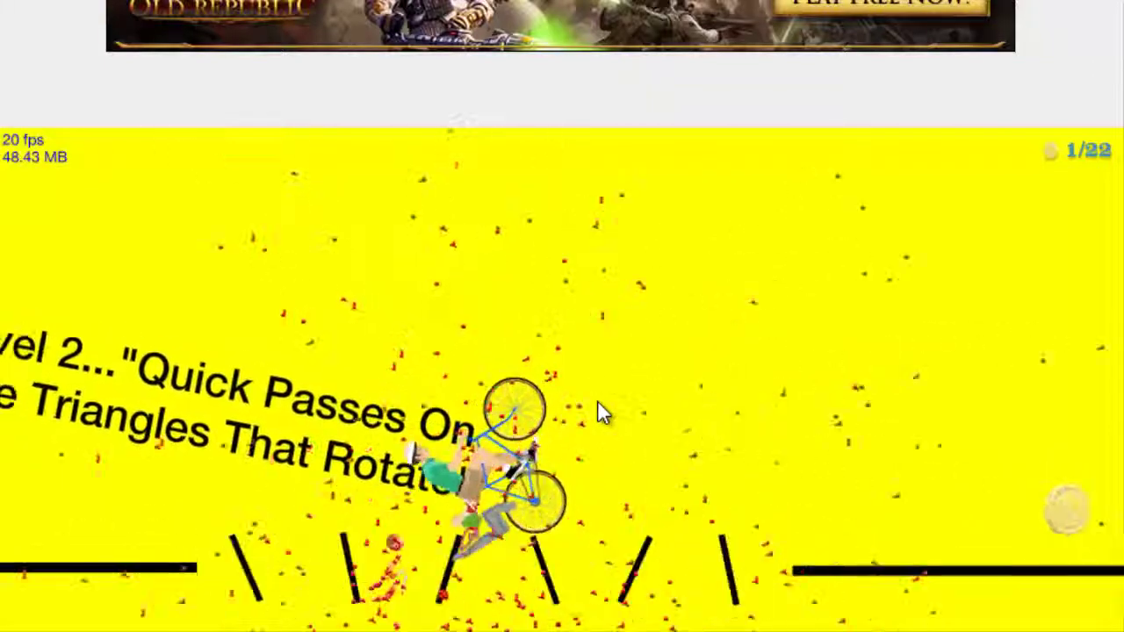
Respawn the rider, then pause and exit to the levels list.
key("Return")
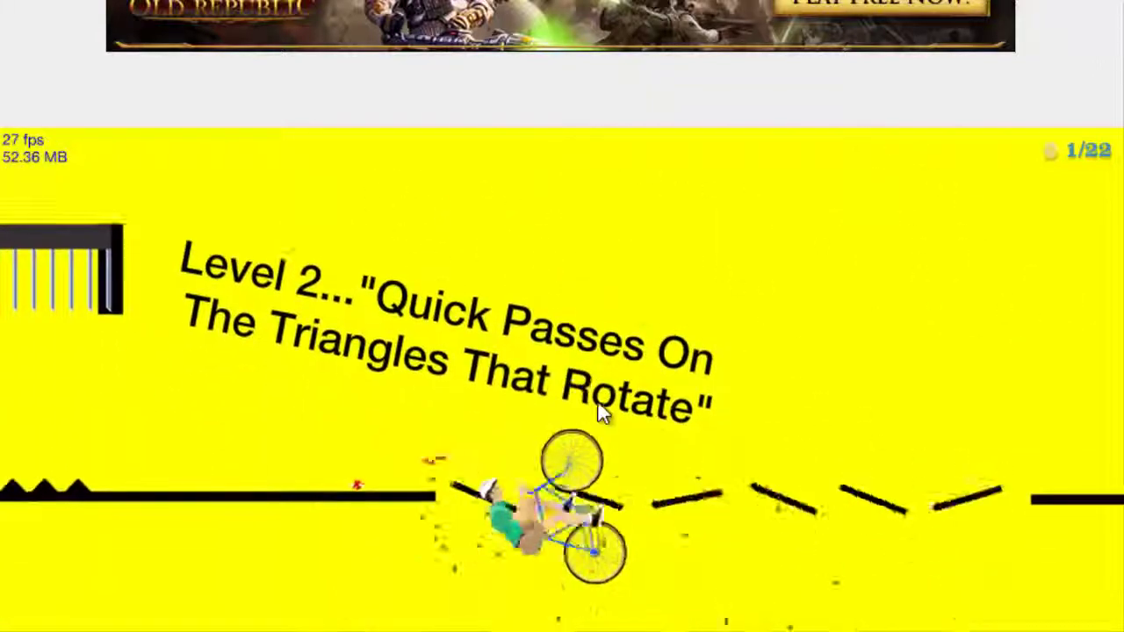
key("Escape")
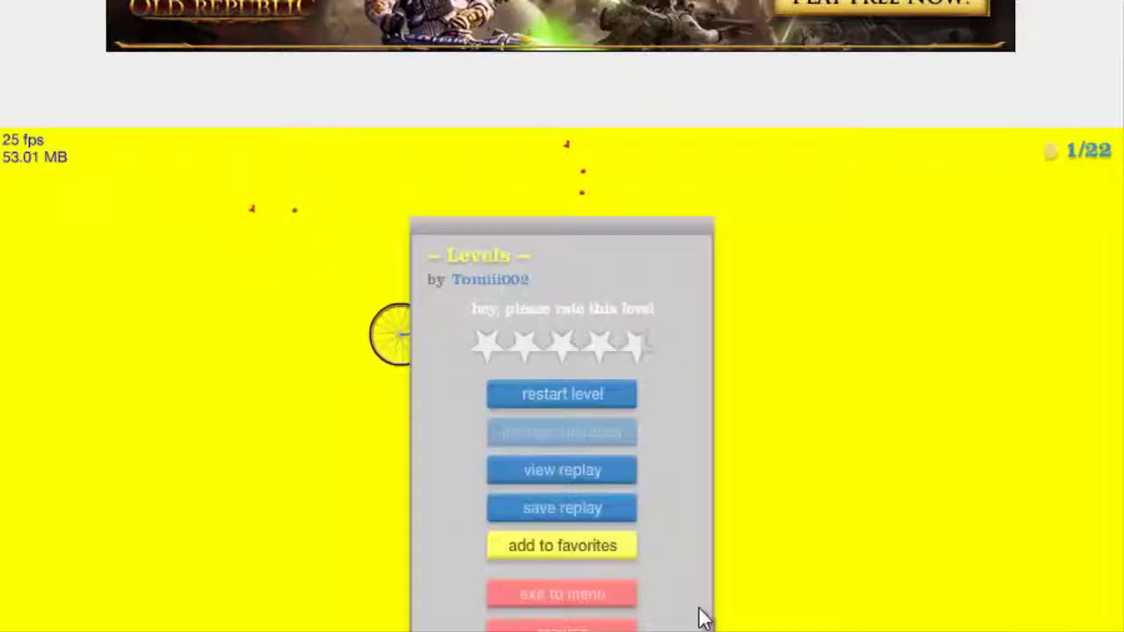
left_click(562, 594)
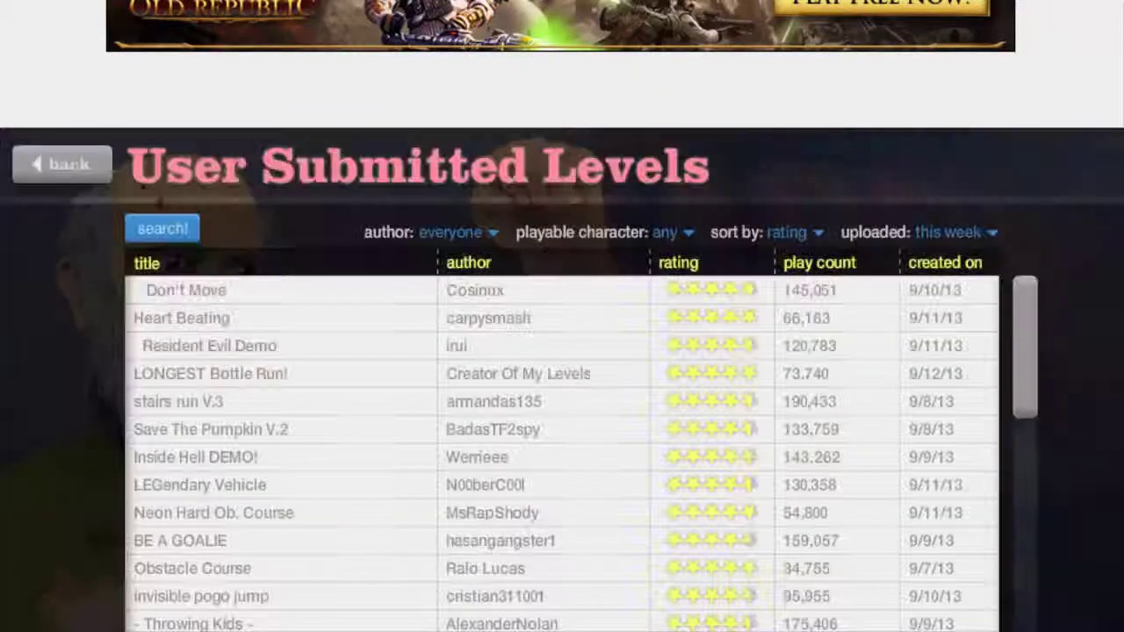
scroll(562, 351, "down", 3)
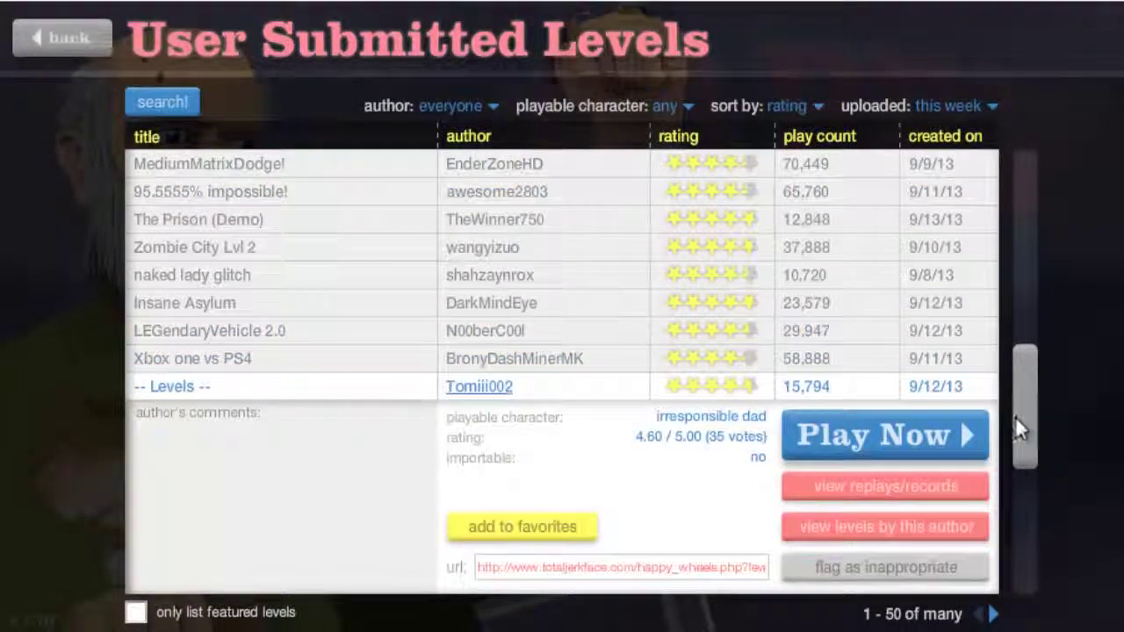
scroll(1015, 435, "down", 3)
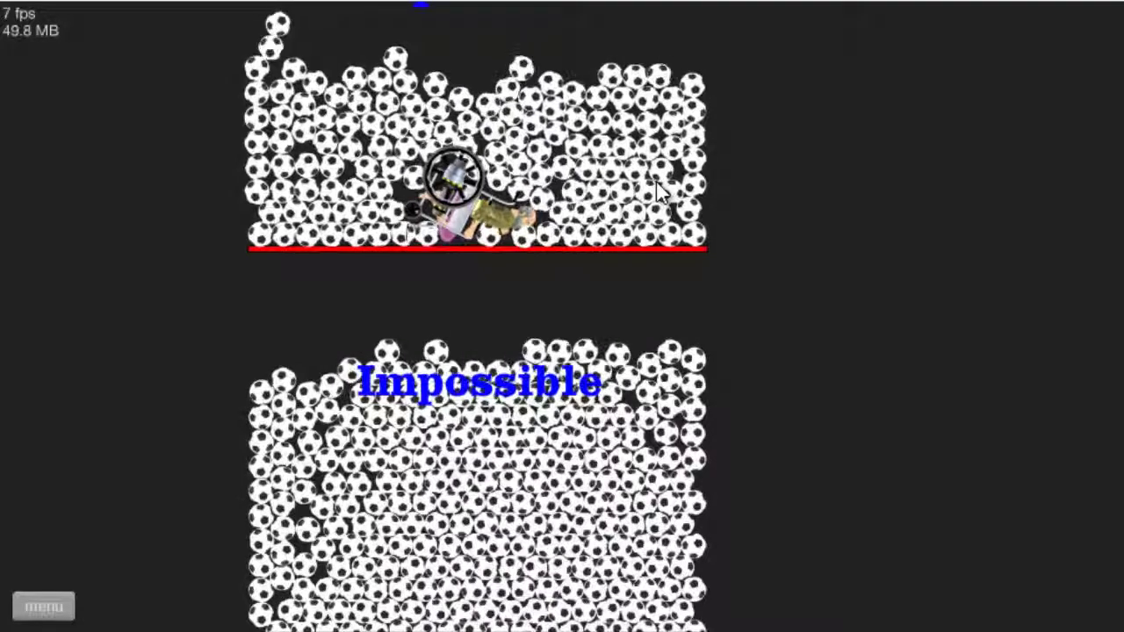
Pause Crappy Ball Fall to bring up its level menu.
key("Escape")
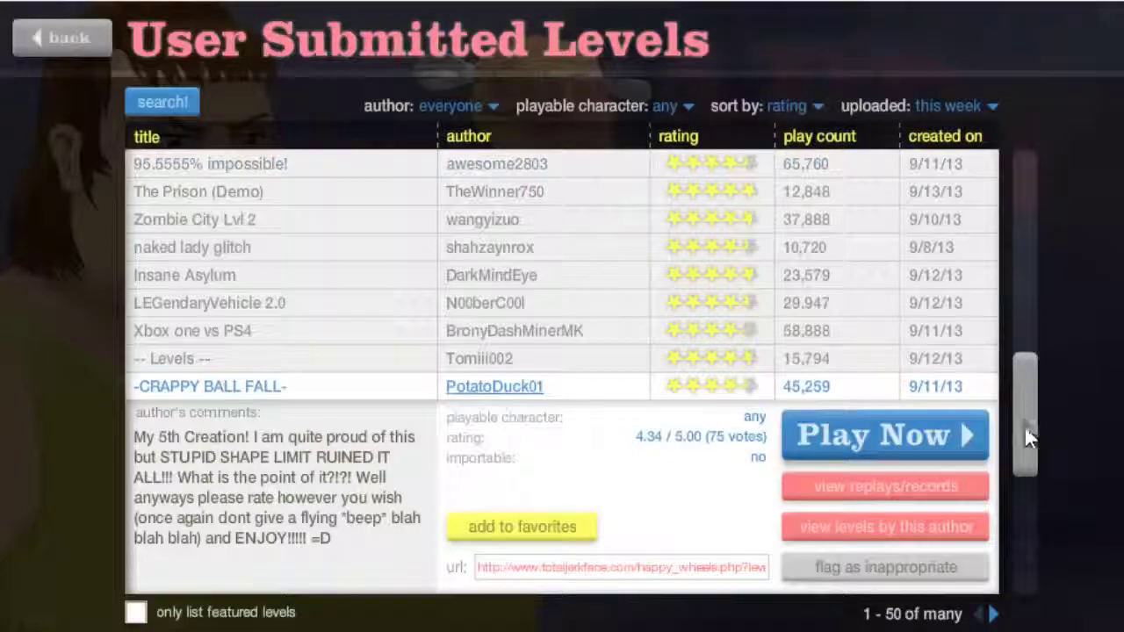
left_click_drag(1029, 439, 1026, 492)
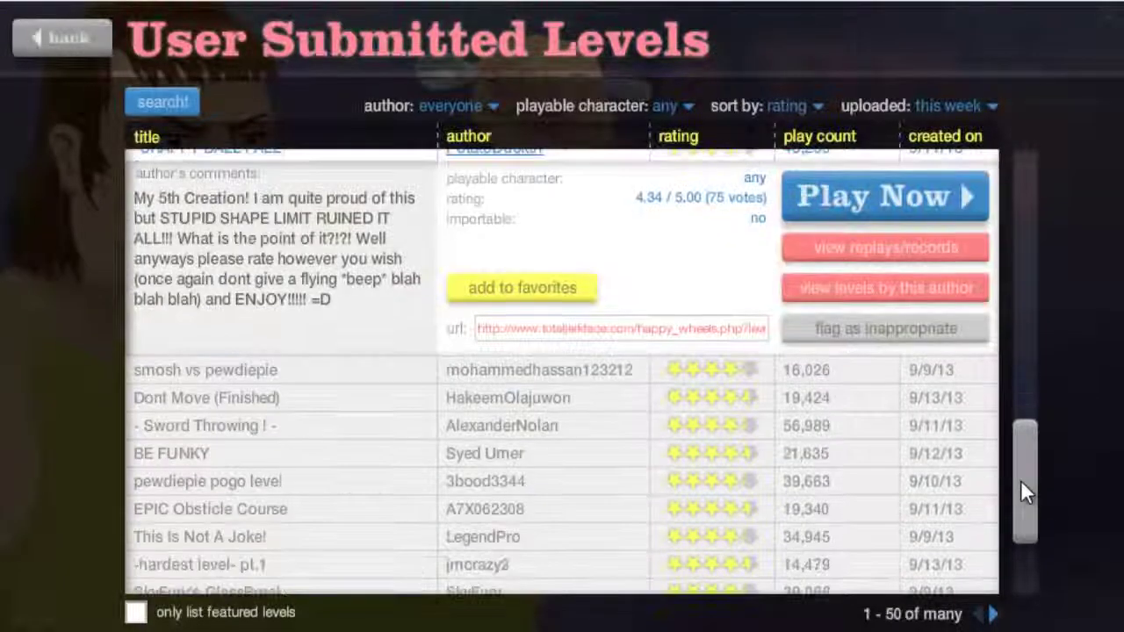
Select Dont Move (Finished) from the level list and start playing it.
left_click(286, 408)
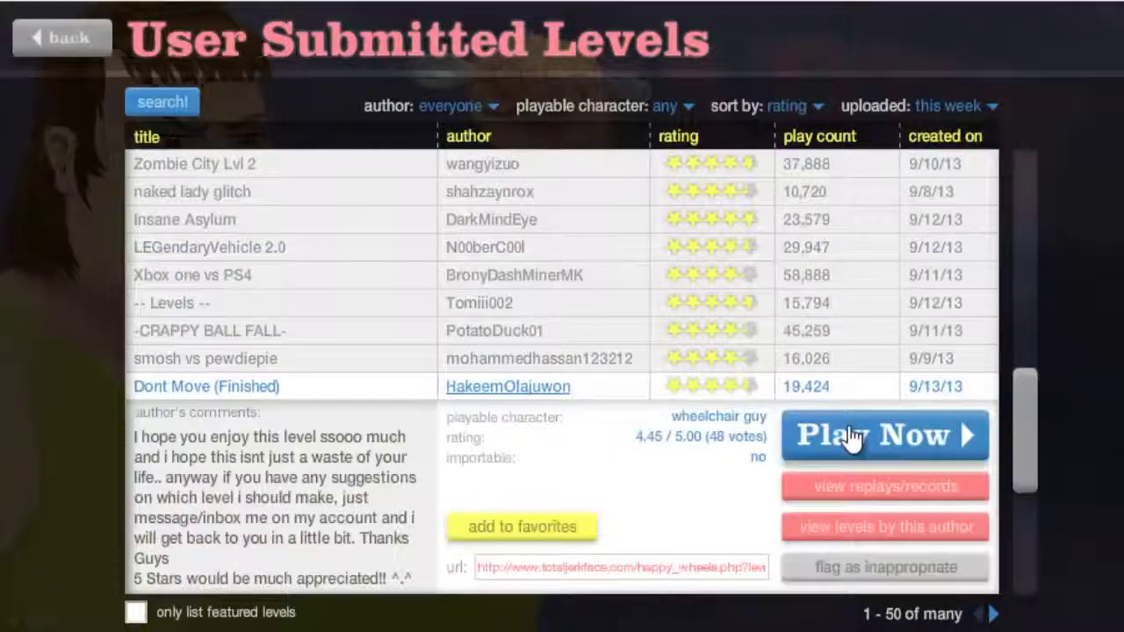
left_click(843, 431)
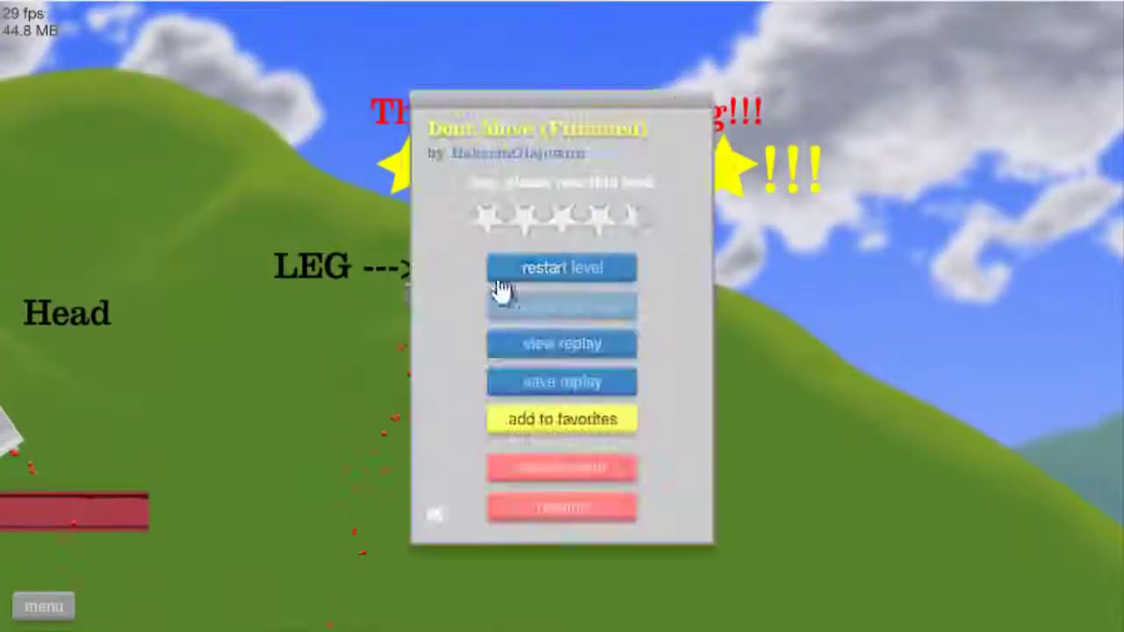
Start Sword Throwing from the level list, light three of seven targets, then pause.
left_click(613, 458)
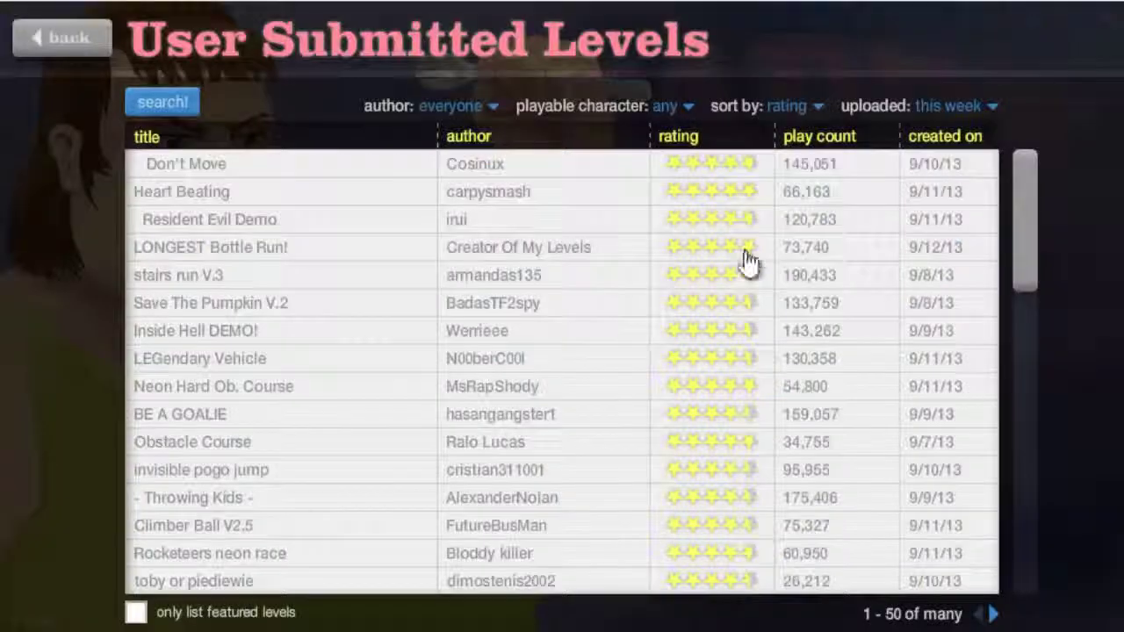
scroll(1029, 412, "down", 3)
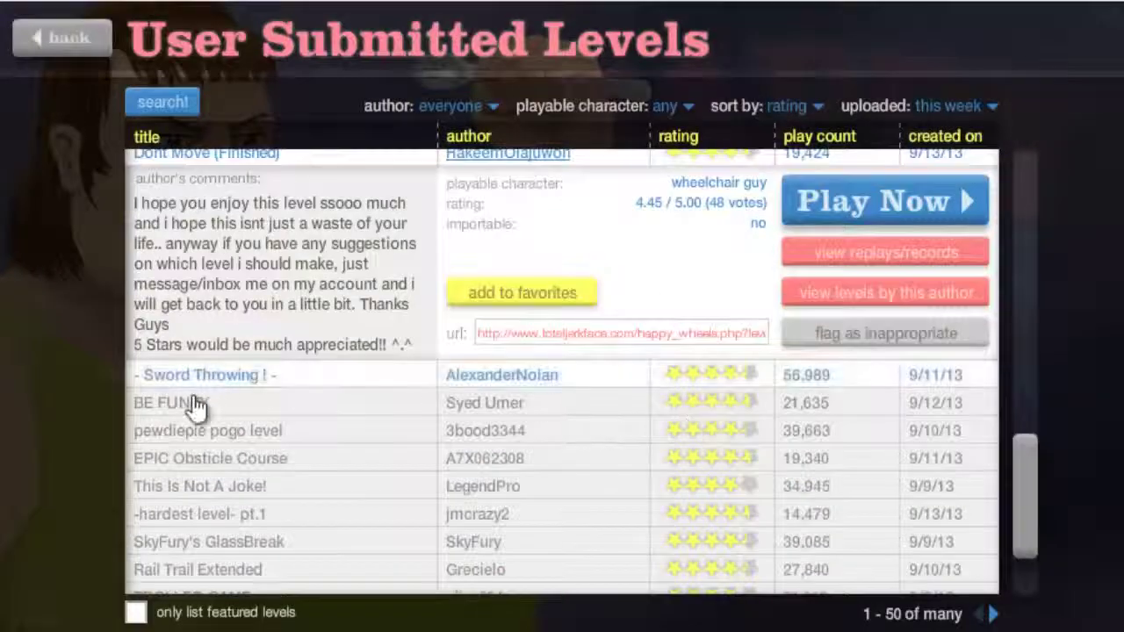
left_click(279, 376)
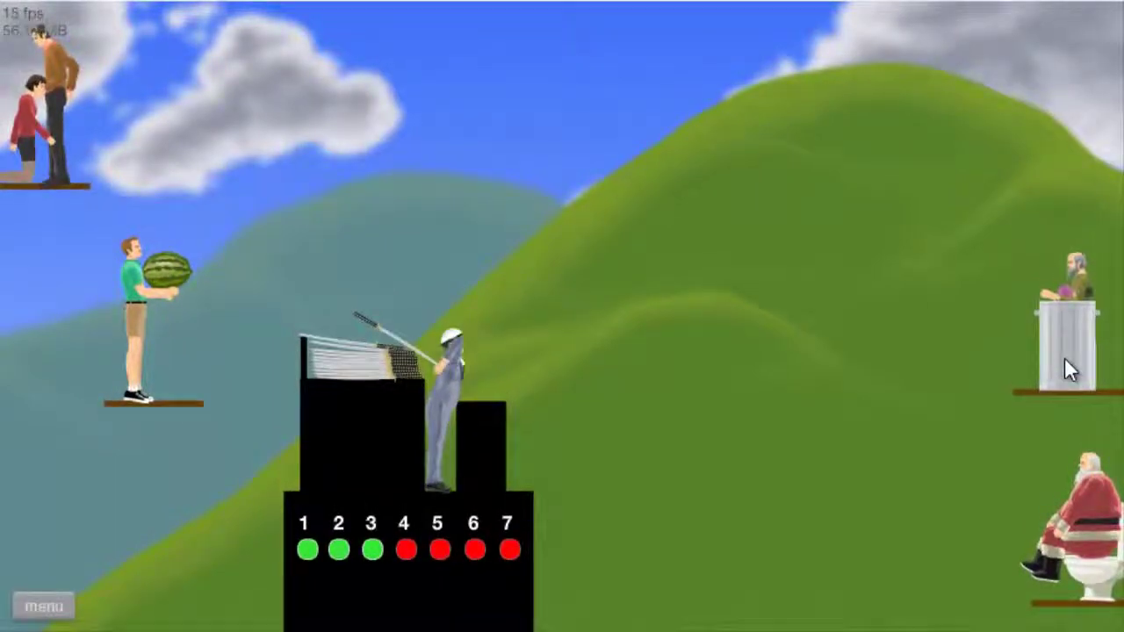
key("Escape")
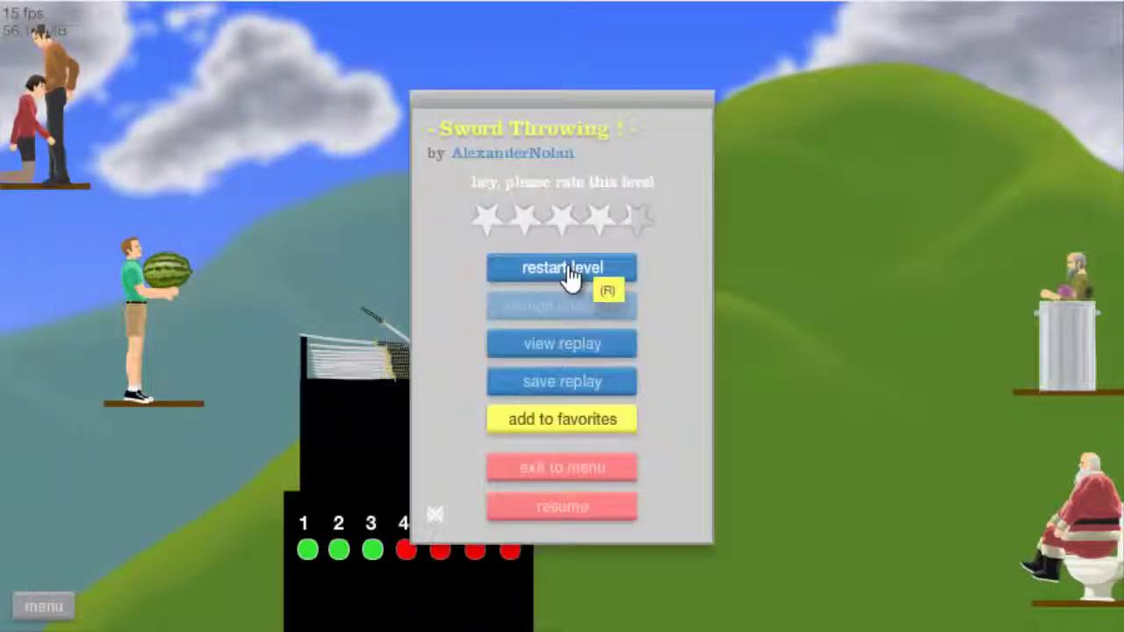
Restart Sword Throwing, play another attempt lighting two targets, then pause.
left_click(569, 272)
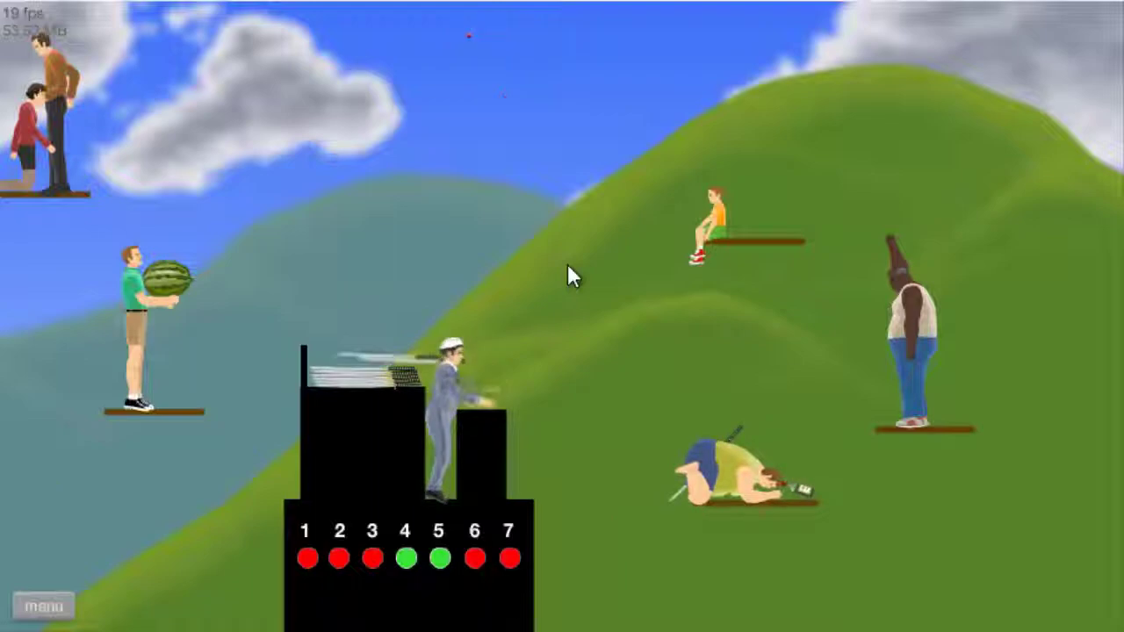
key("Escape")
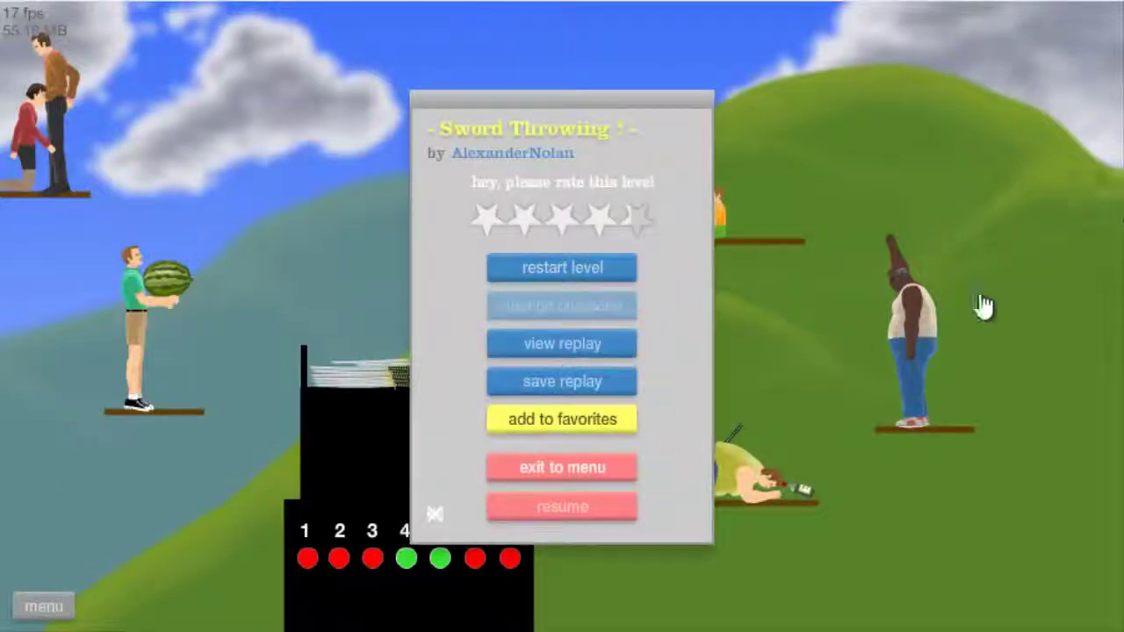
scroll(1032, 504, "down", 3)
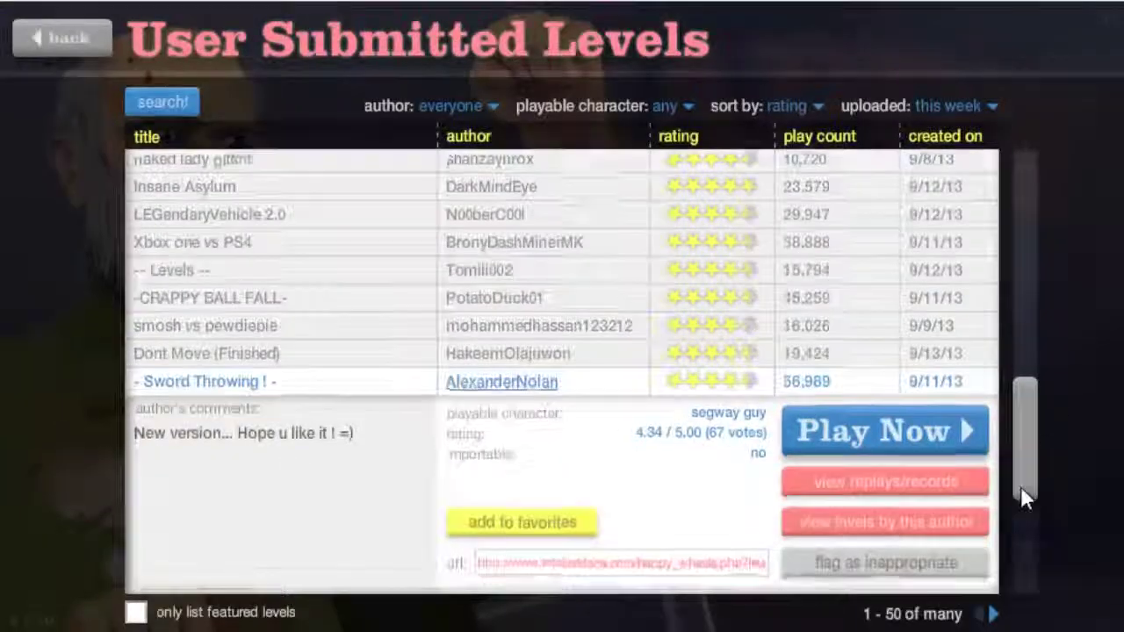
scroll(979, 514, "down", 3)
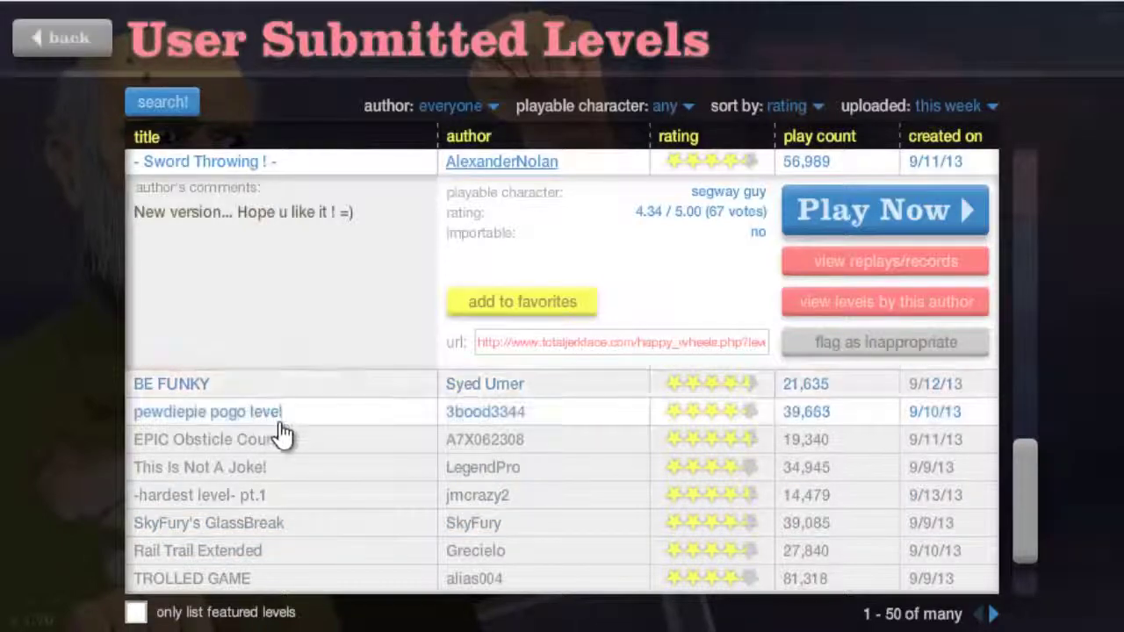
Start the pewdiepie pogo level and bounce over the jb and noob pillars.
left_click(472, 424)
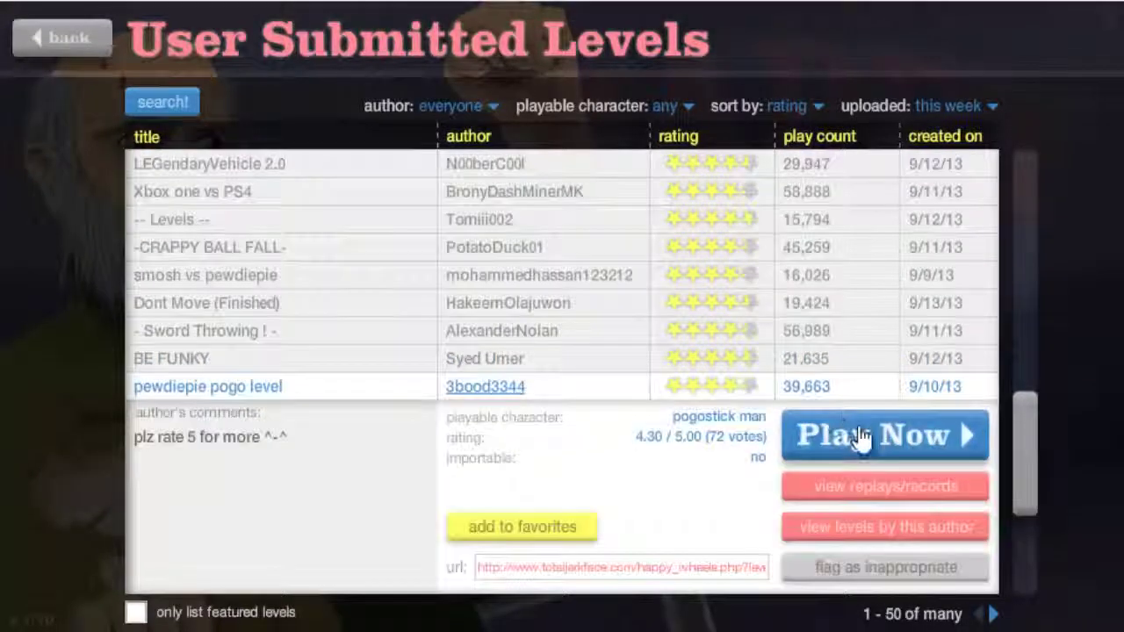
left_click(859, 428)
key("Right")
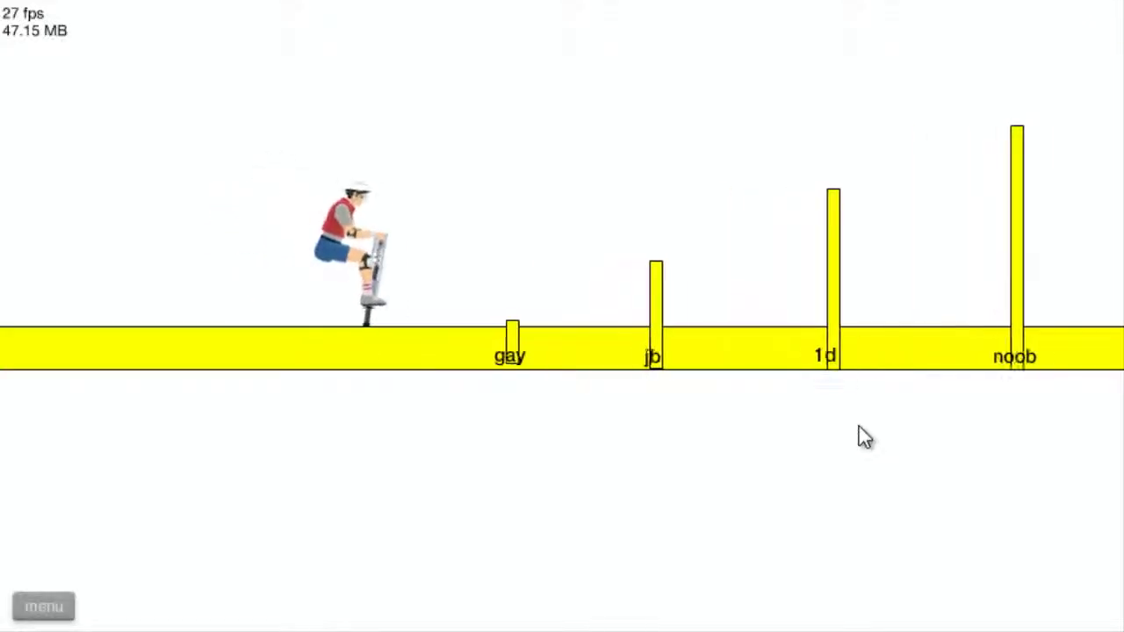
key("space")
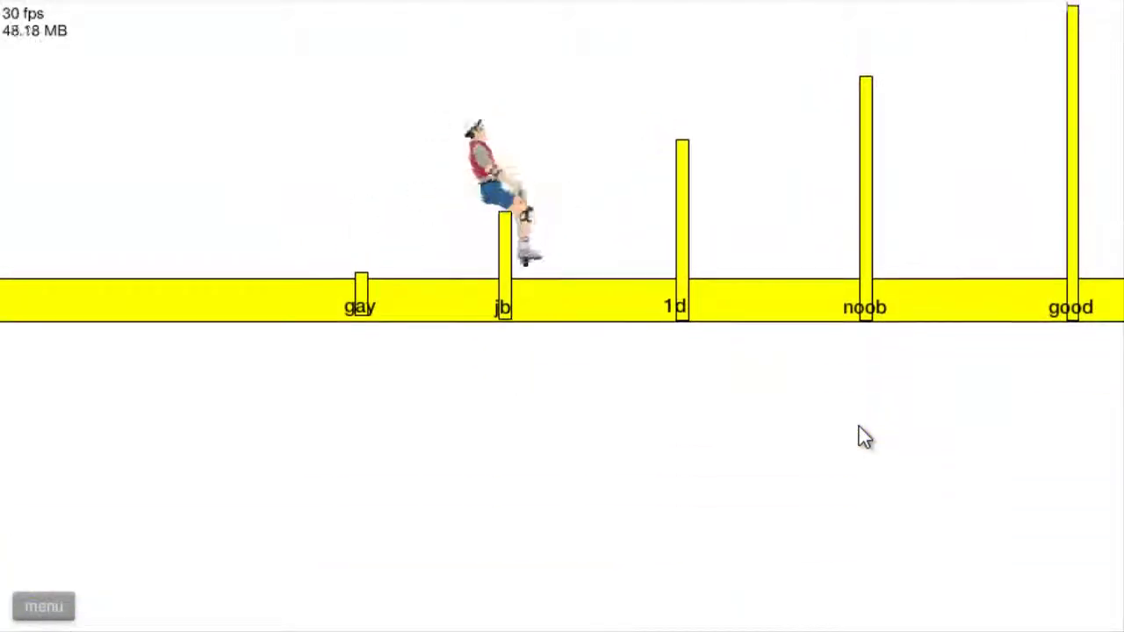
key("space")
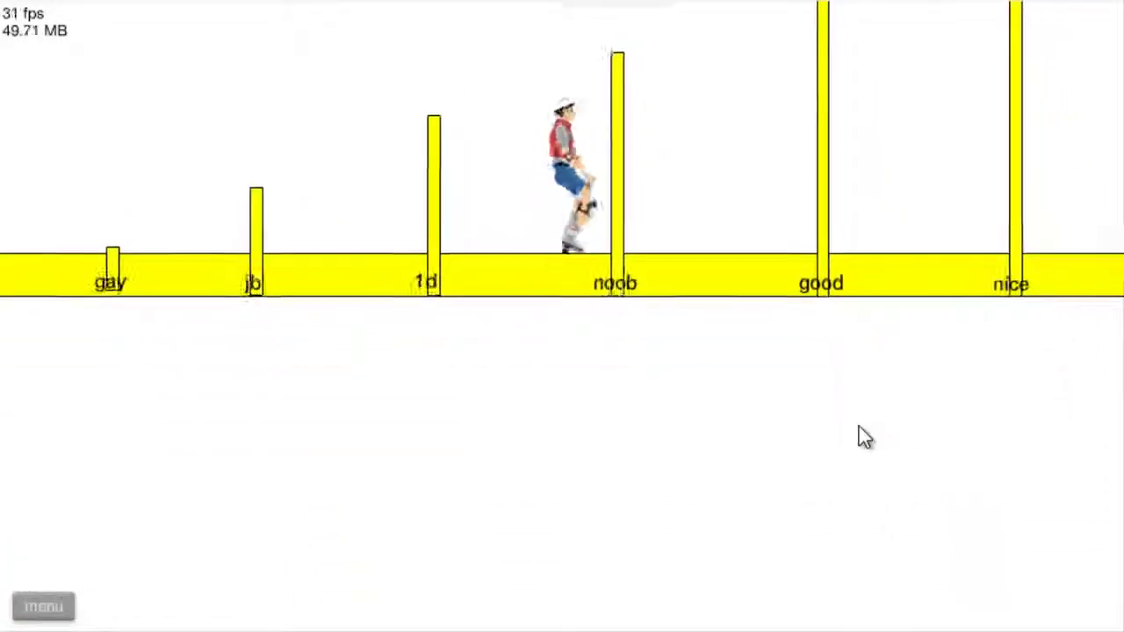
key("space")
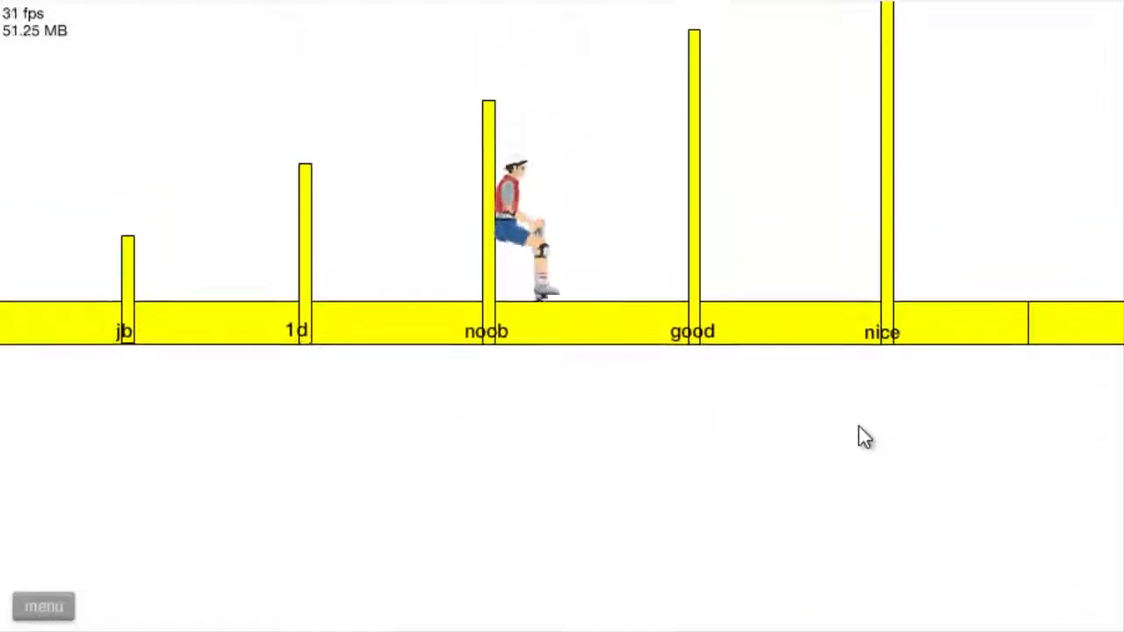
key("space")
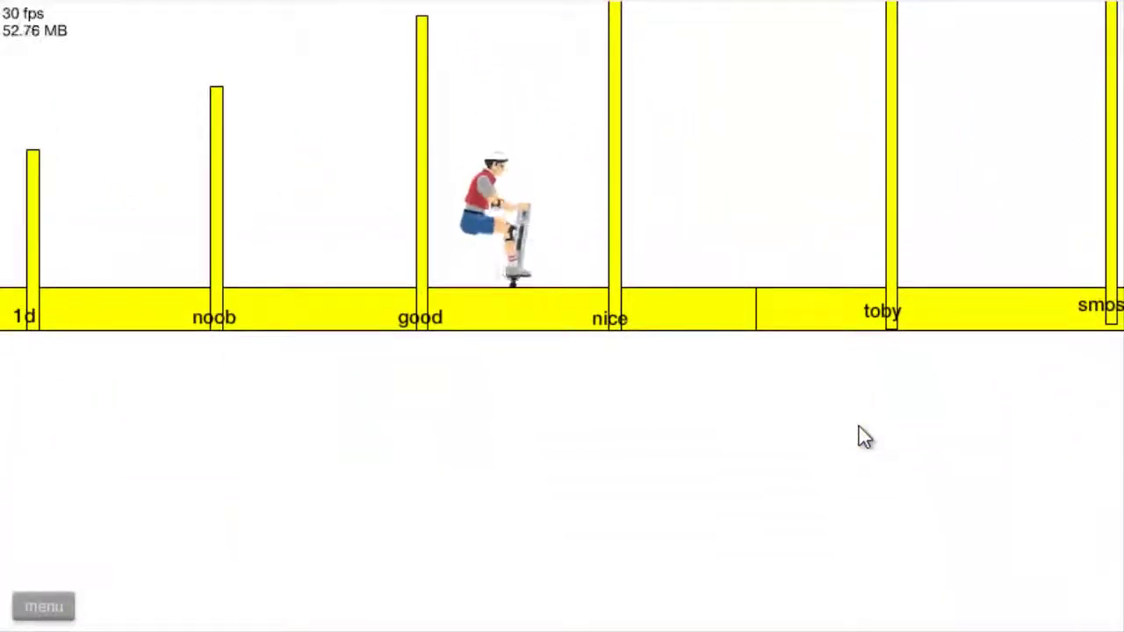
key("space")
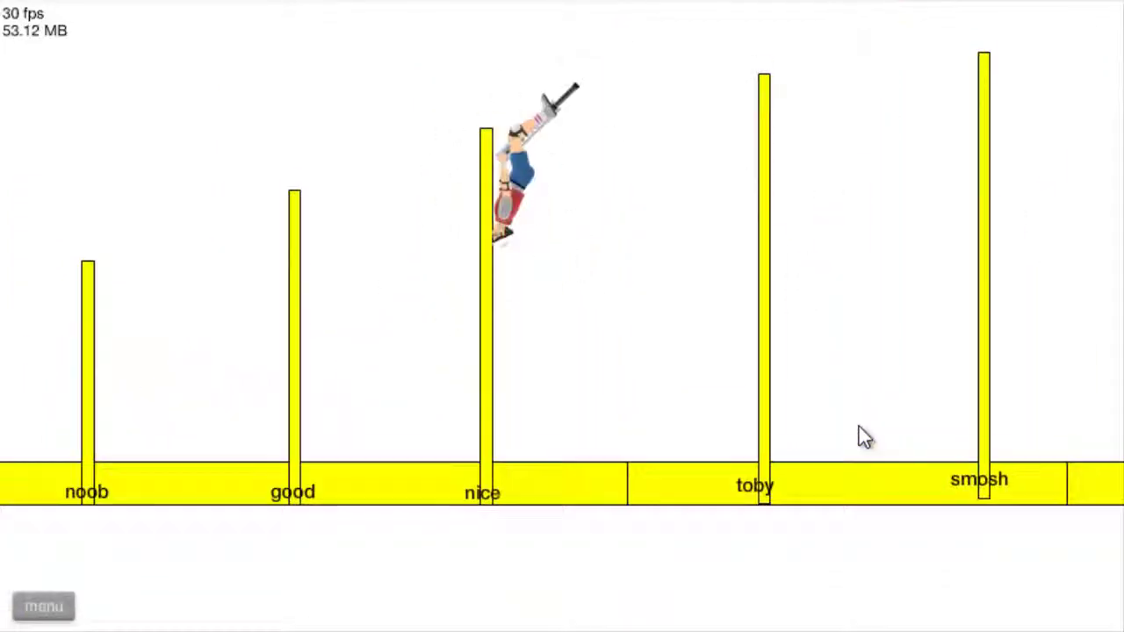
Straighten the rider, land on the toby pole and launch toward the finish flags.
key("Left")
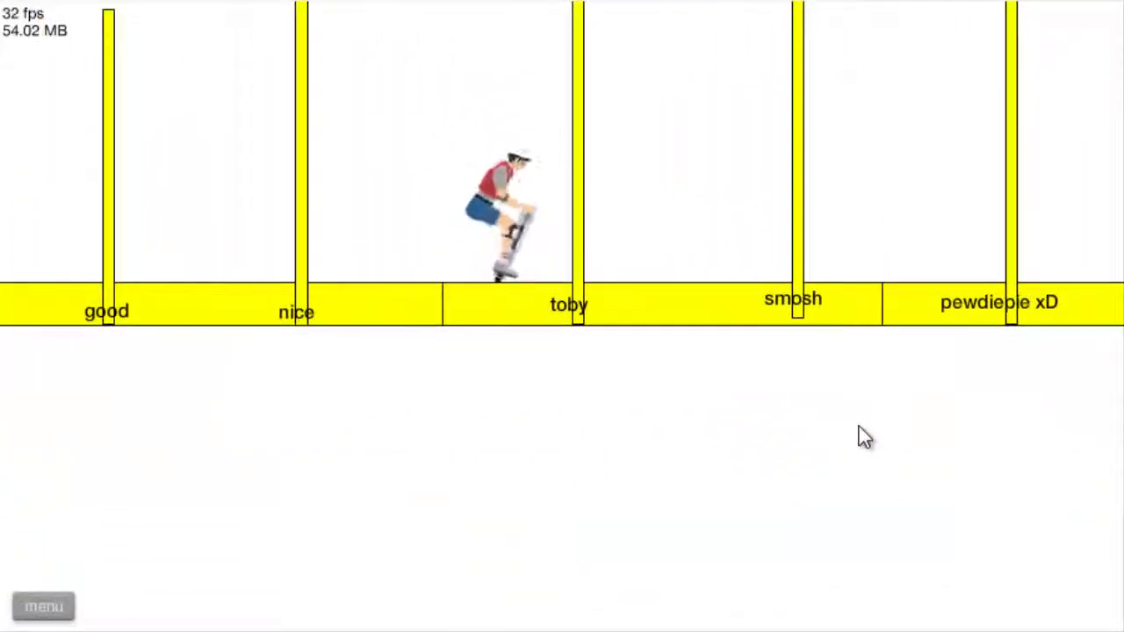
key("space")
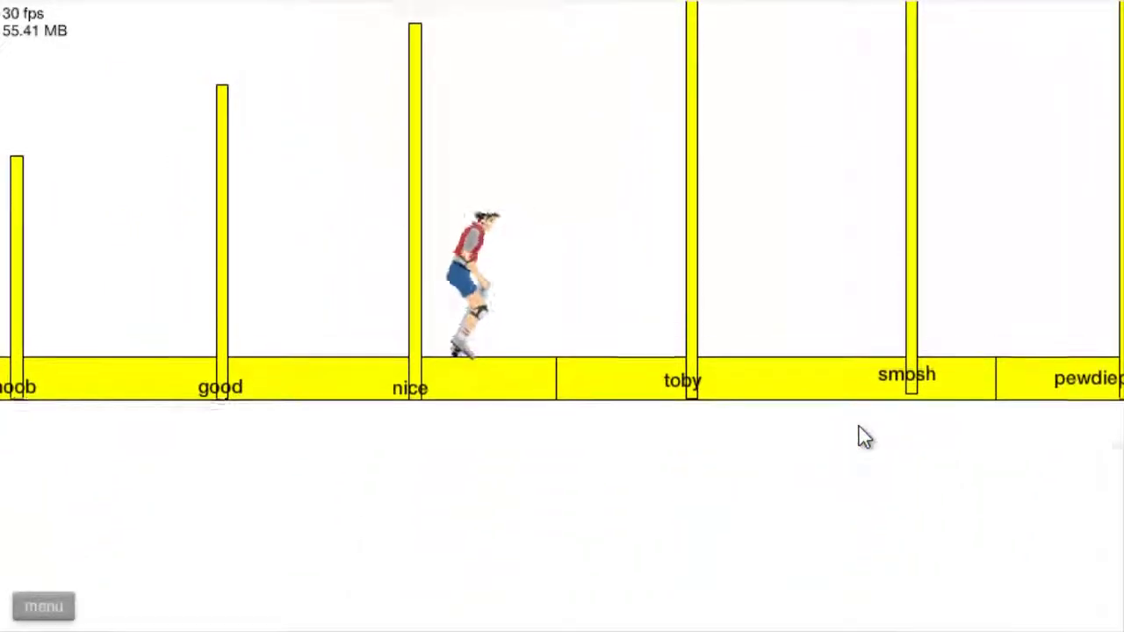
key("space")
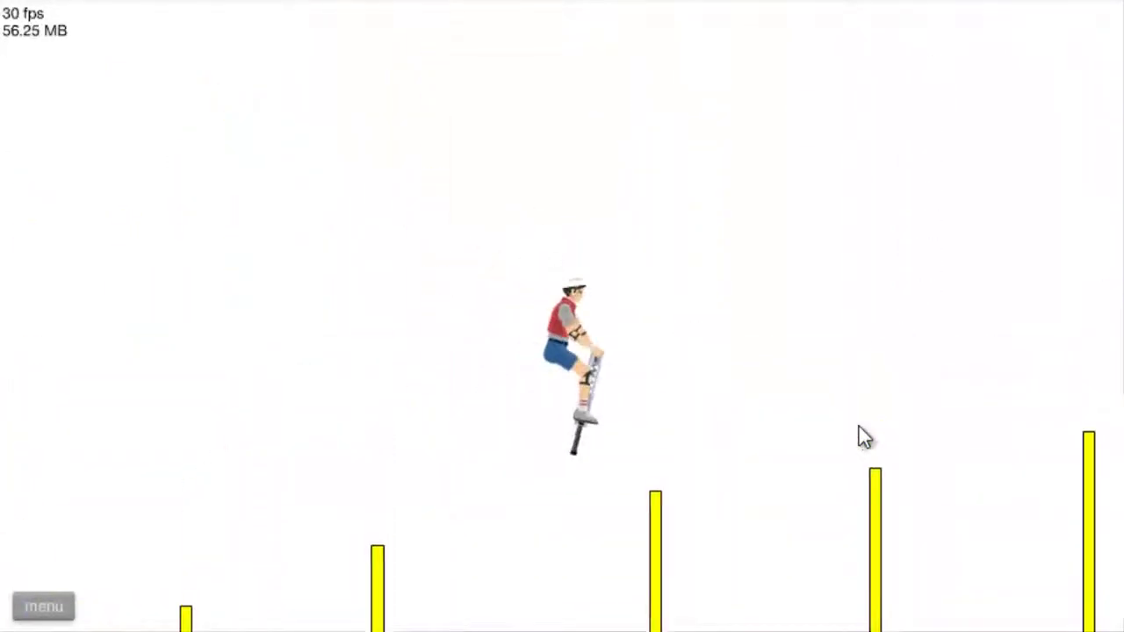
key("Right")
key("space")
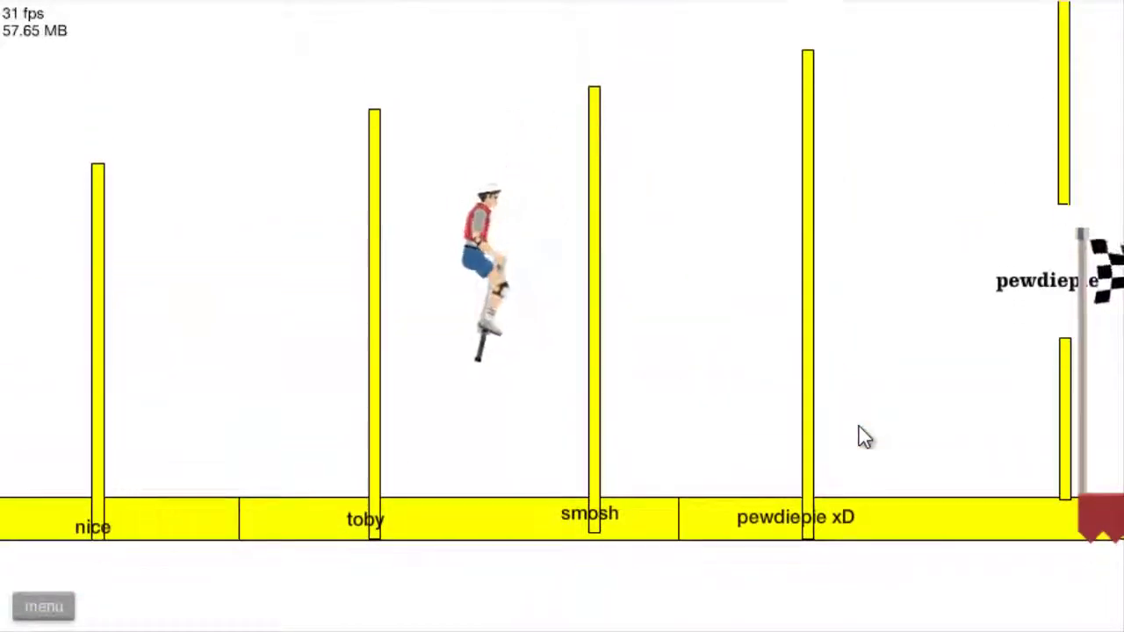
key("space")
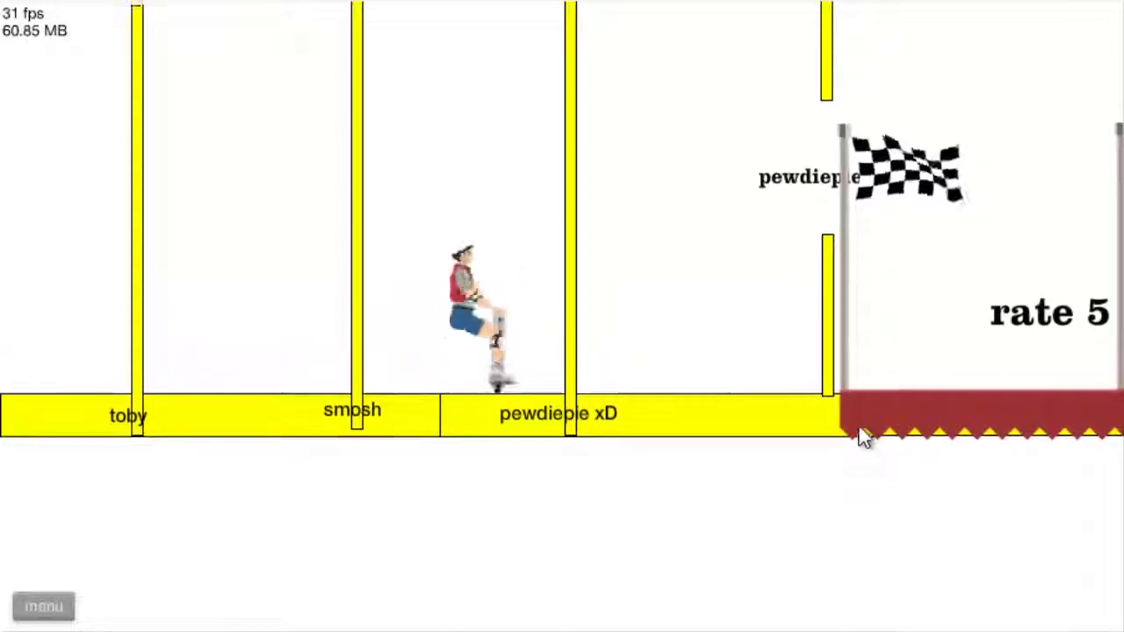
Bounce over the tall pillars, recovering from a tumble near the finish gap.
key("space")
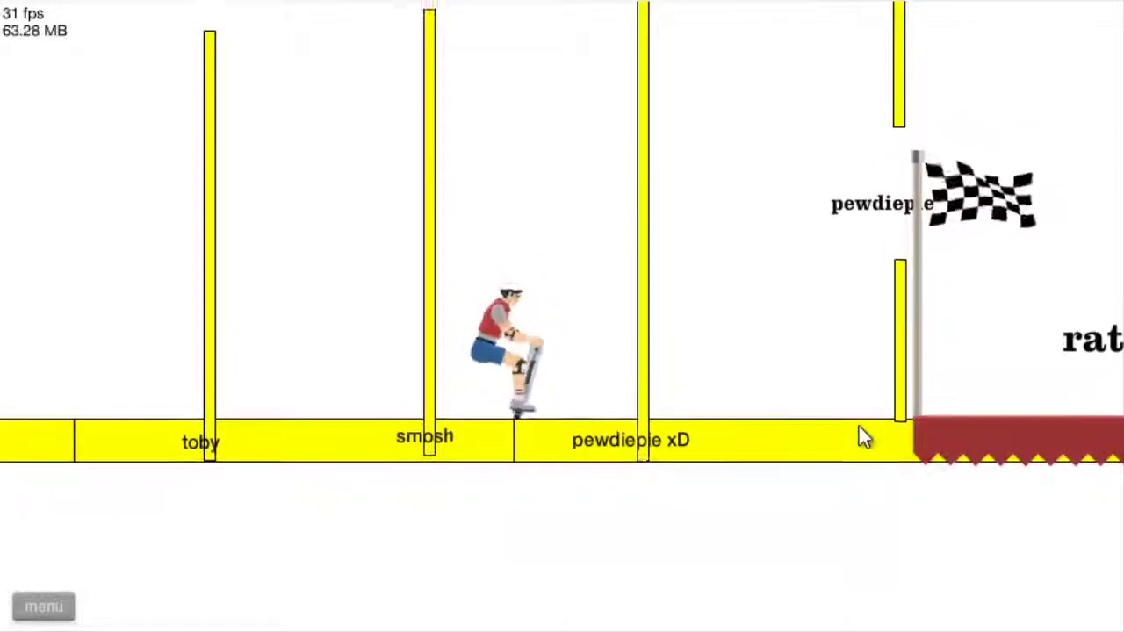
key("space")
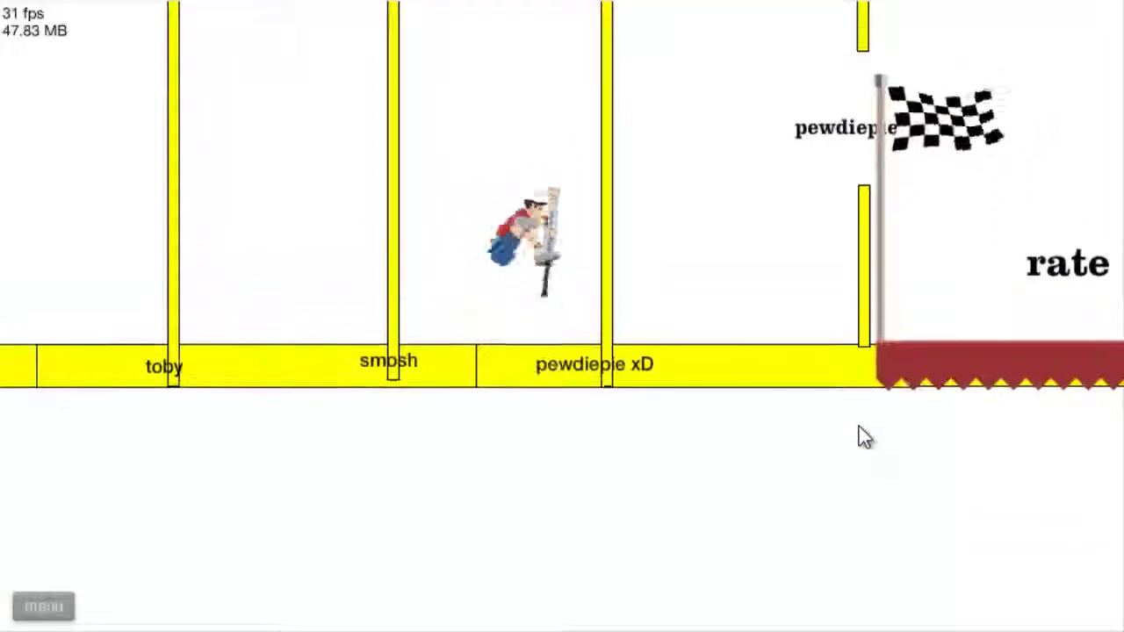
key("space")
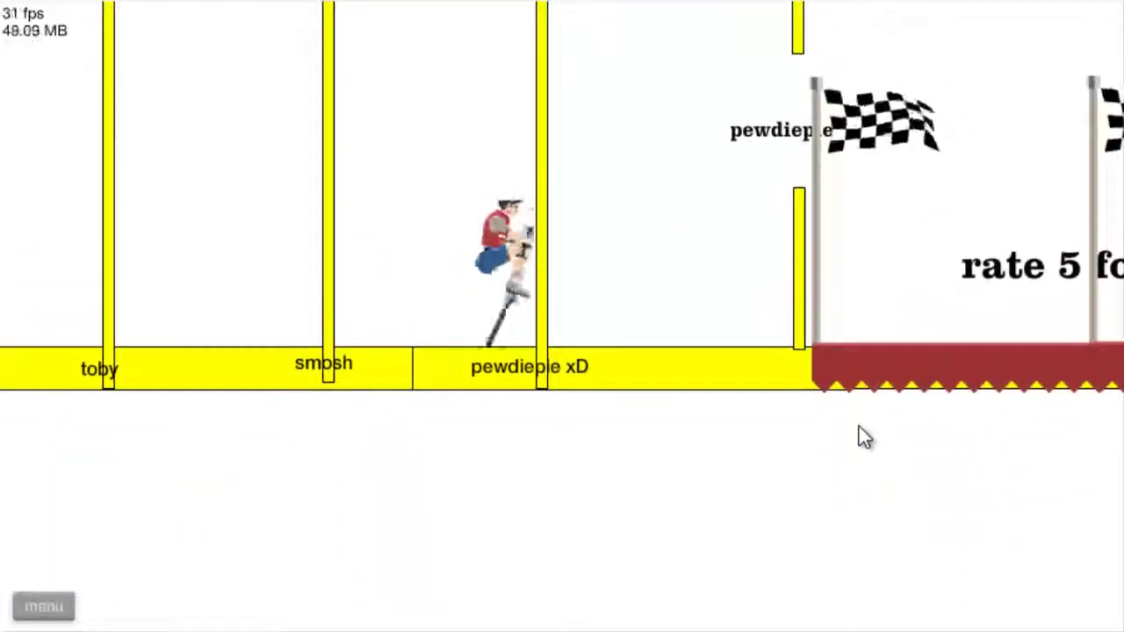
key("space")
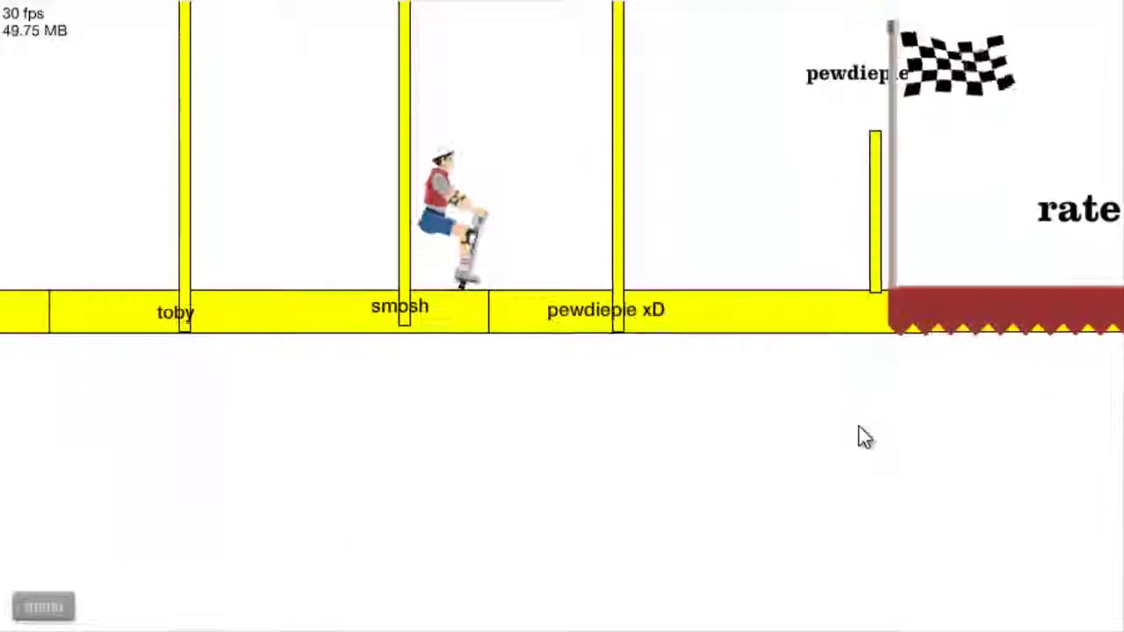
key("space")
key("Right")
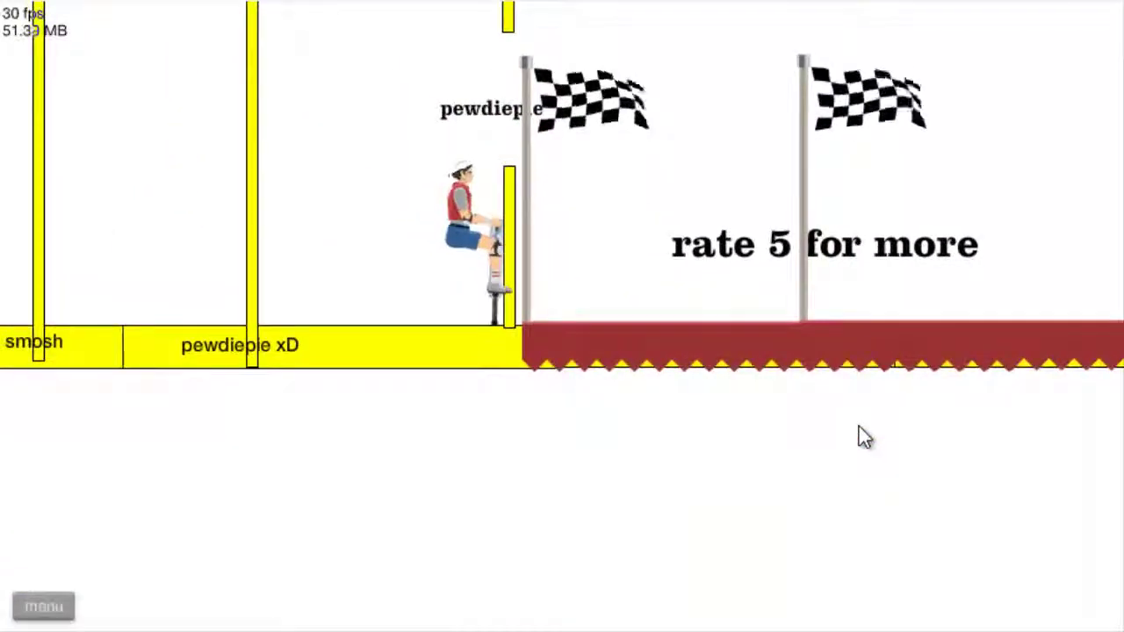
key("space")
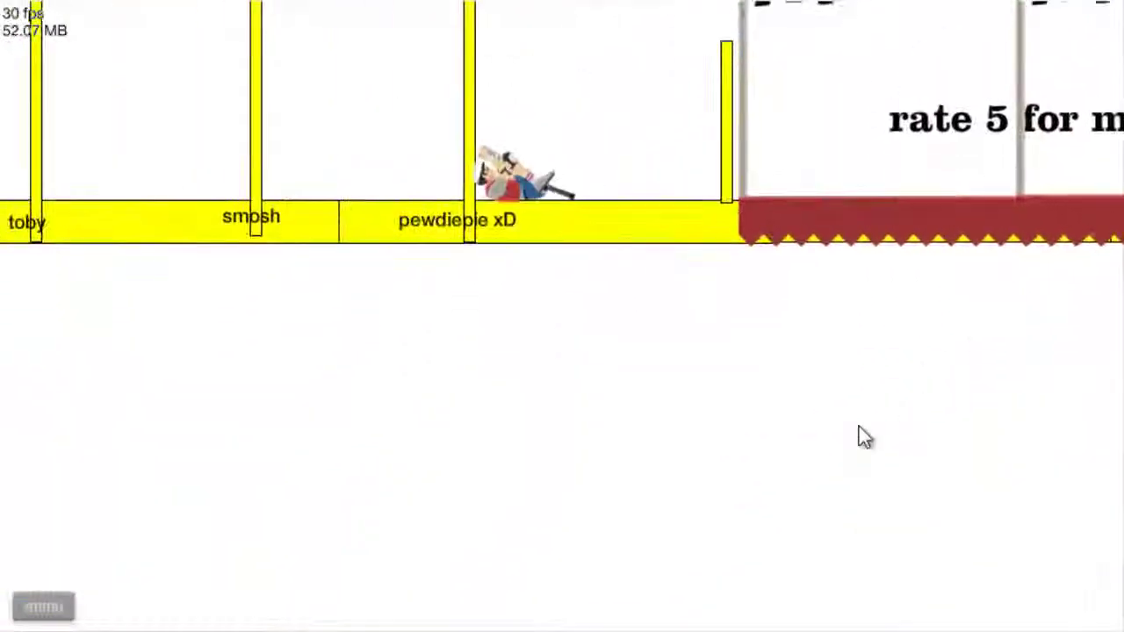
key("Right")
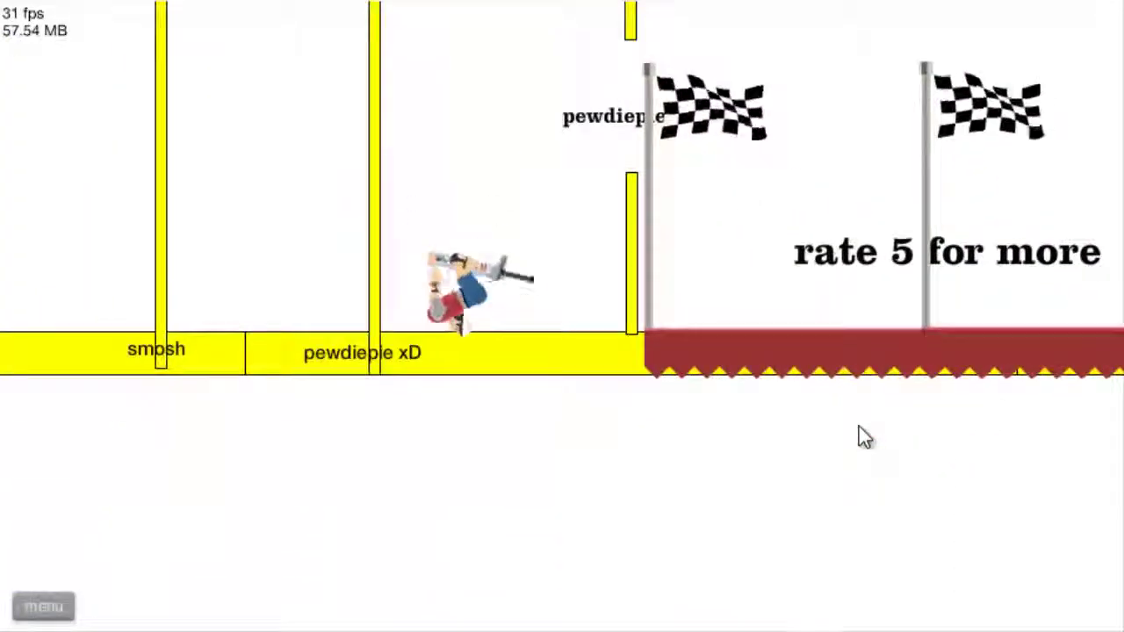
Hop the fallen rider over the final yellow wall, winning in 90.26 seconds.
key("space")
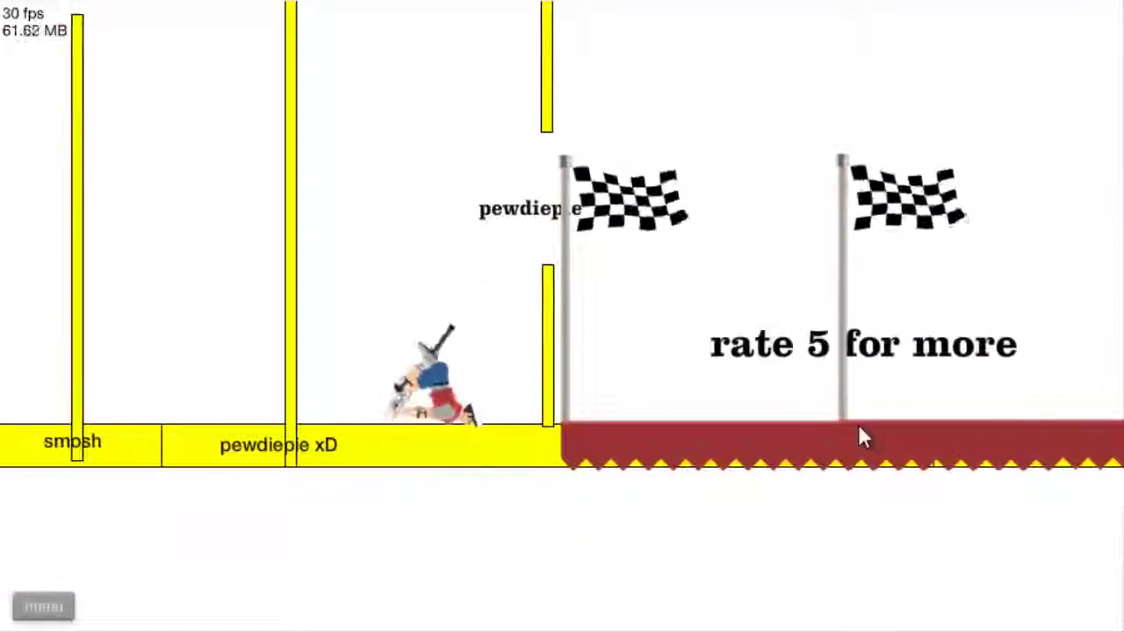
key("Right")
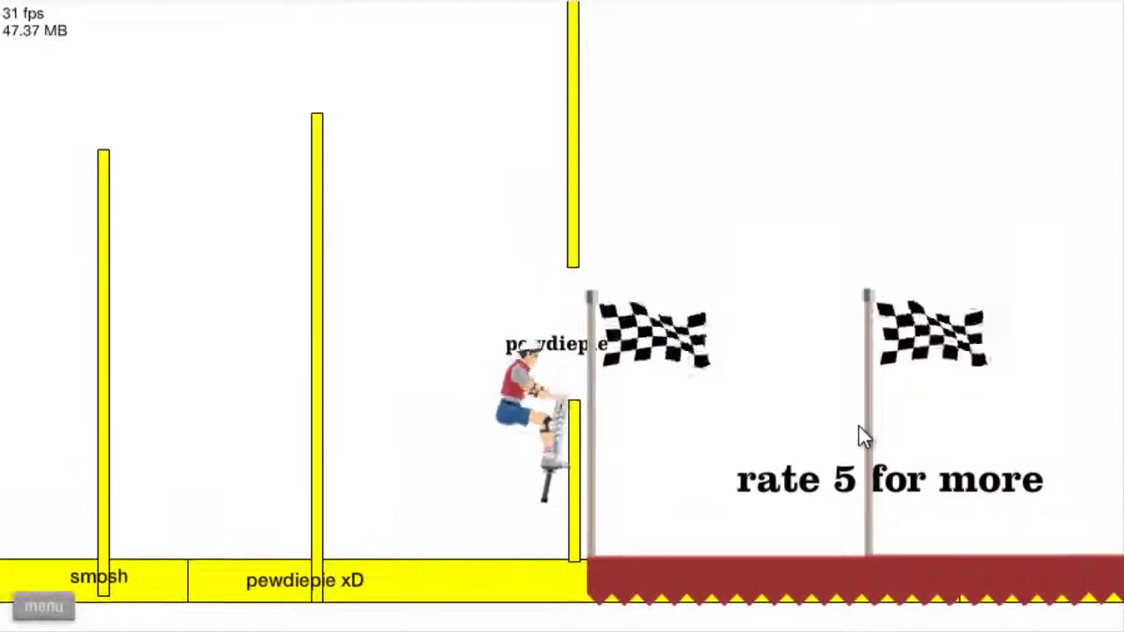
key("Right")
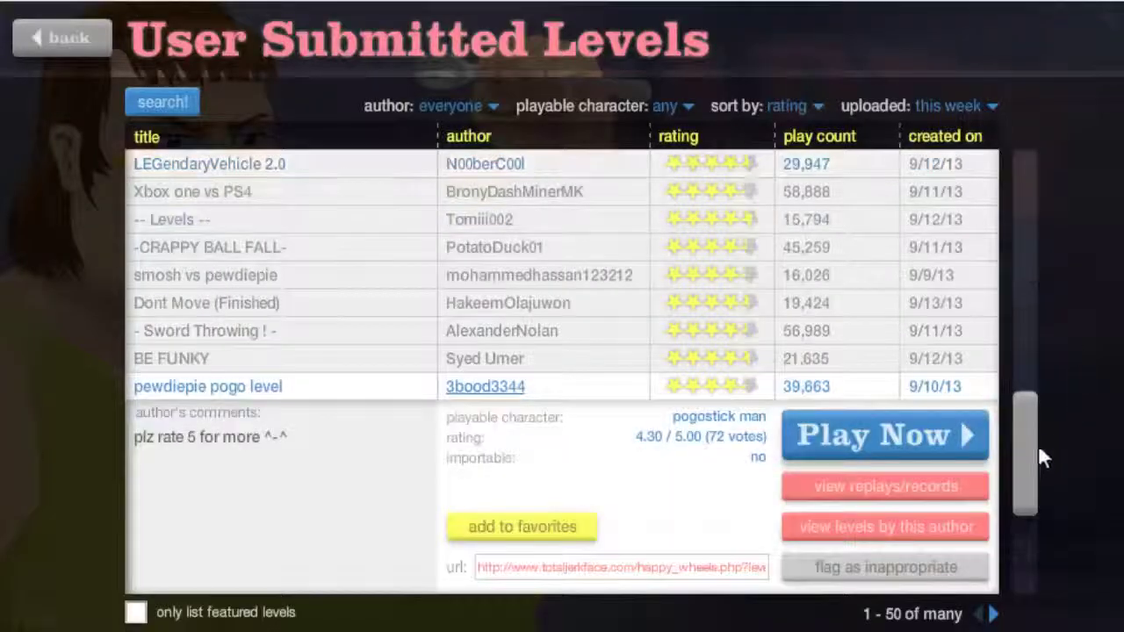
scroll(1032, 486, "down", 5)
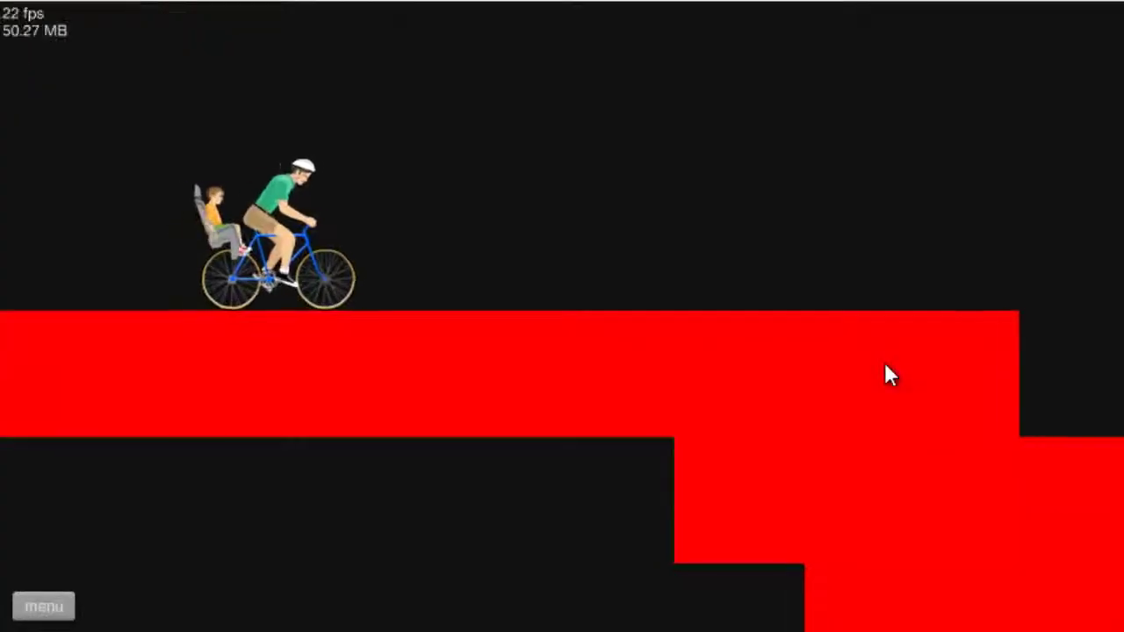
Ride the cyclist across the red platforms and gap, righting the flipped bike, until the spikes.
key("Up")
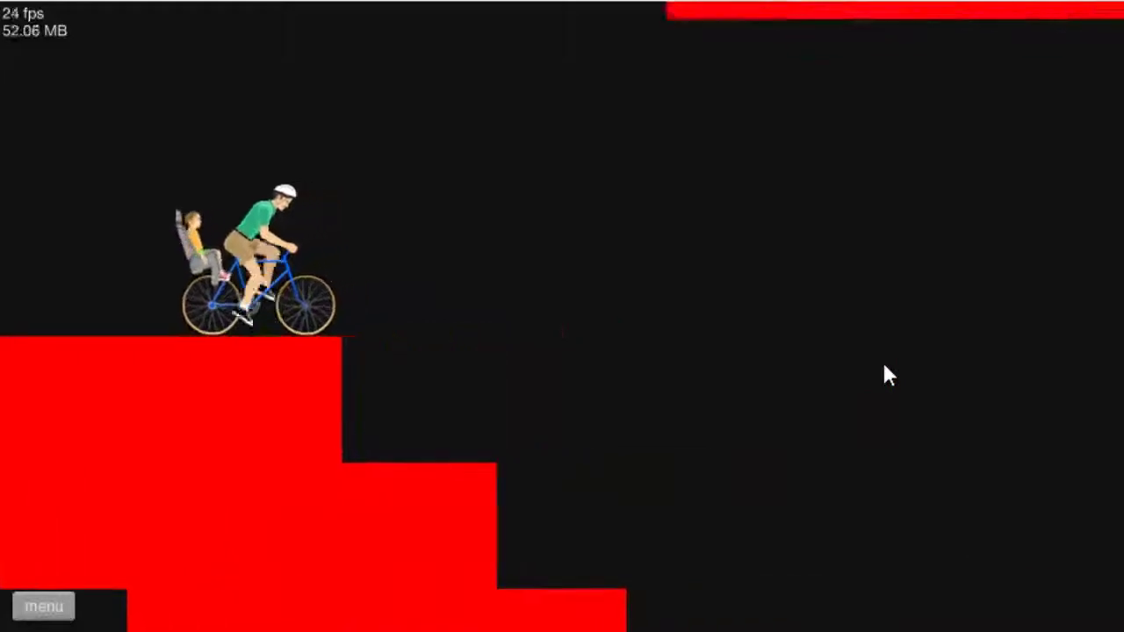
key("Left")
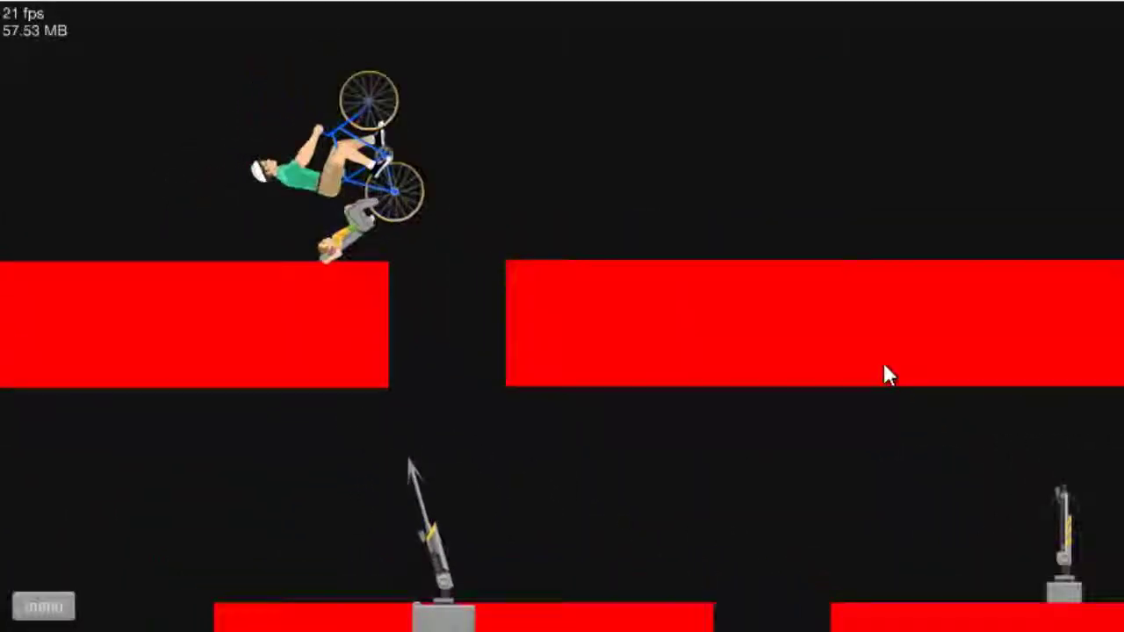
key("Right")
key("Up")
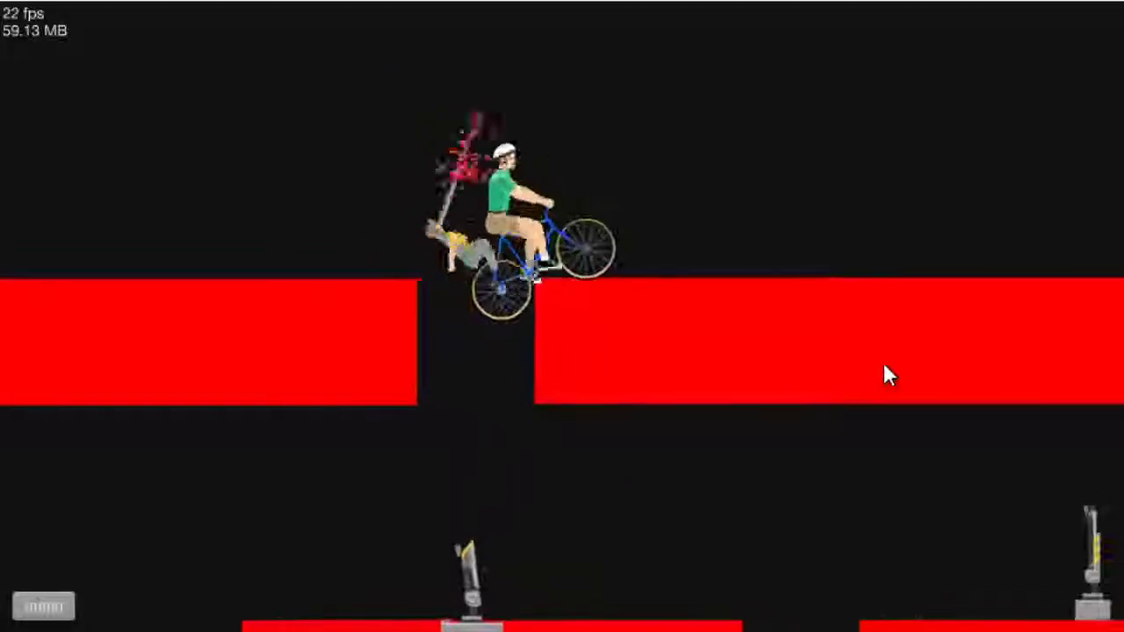
key("Left")
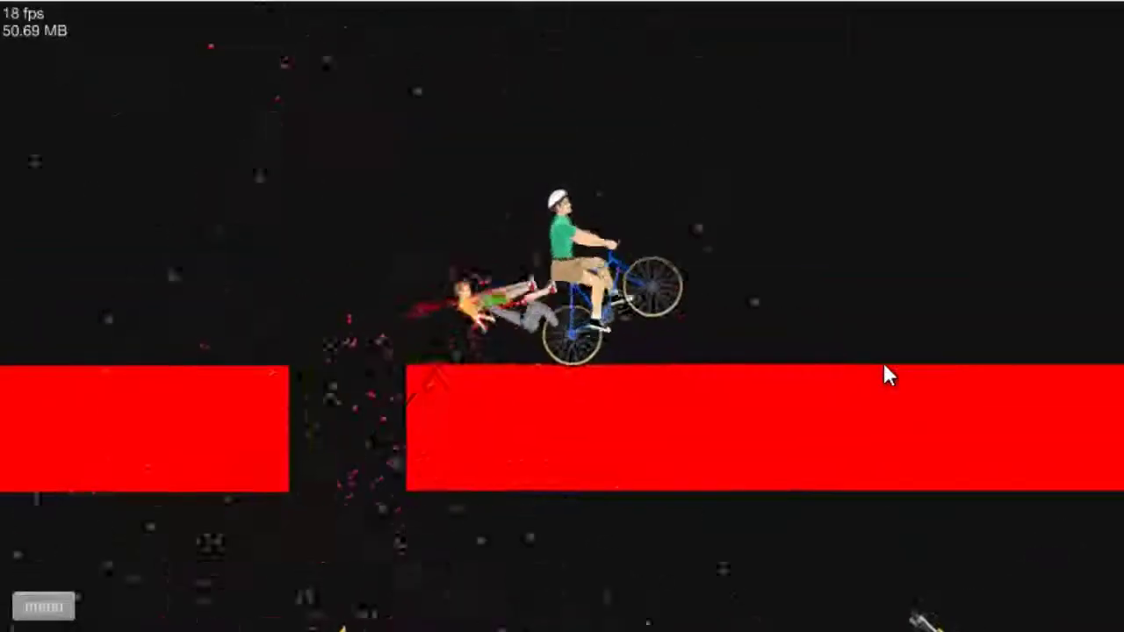
key("Right")
key("Up")
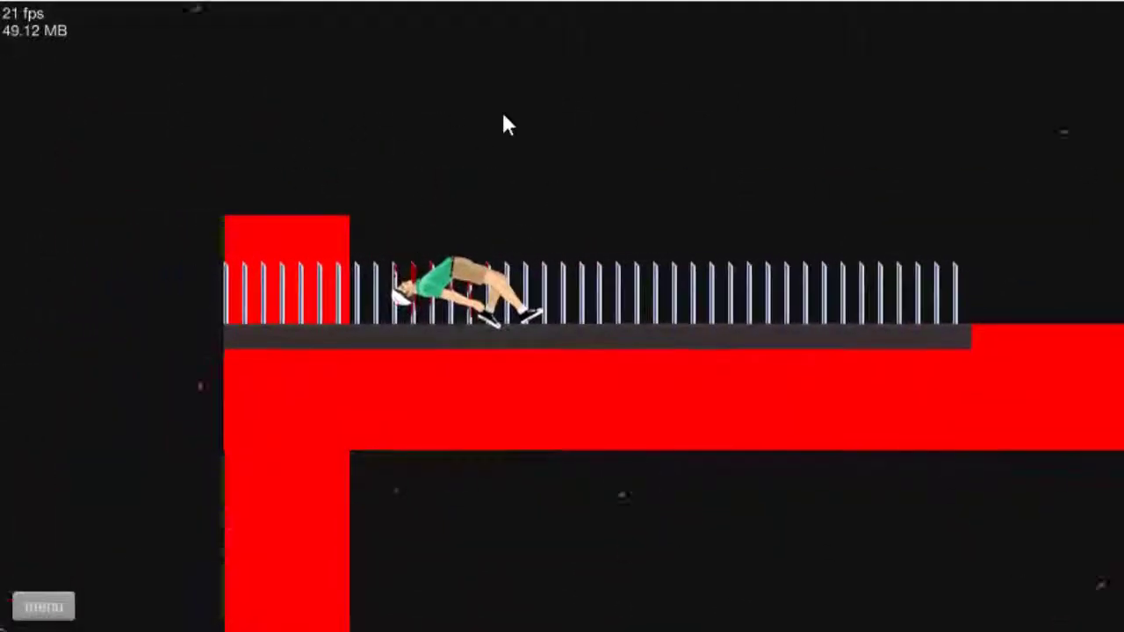
After the crash, return to the list, relaunch EPIC Obsticle Course, then restart it.
key("Escape")
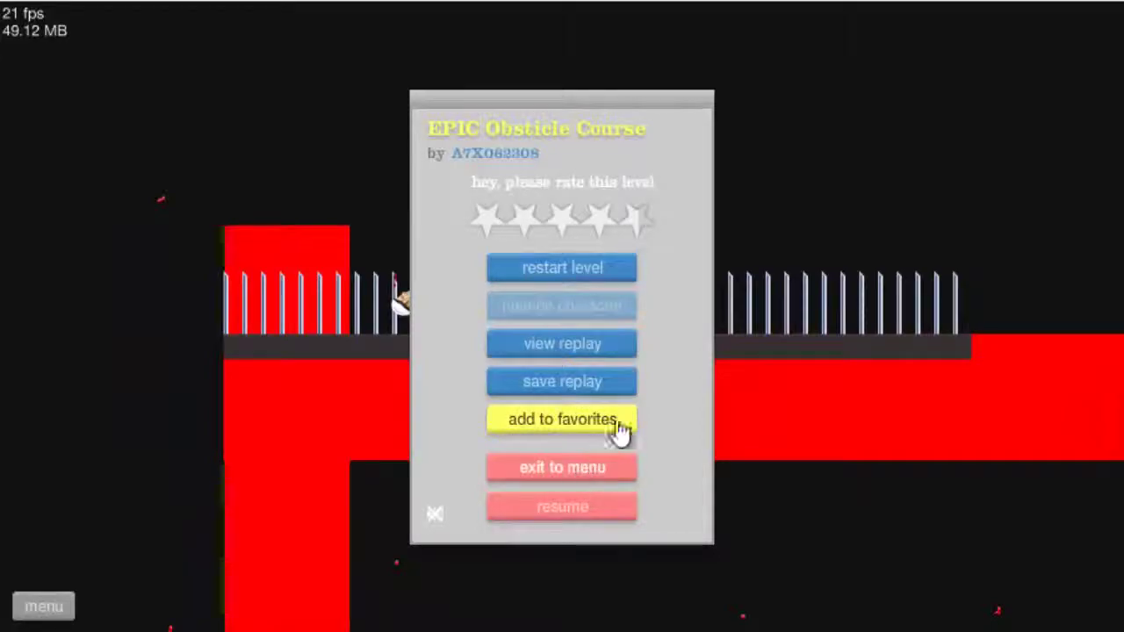
left_click(614, 467)
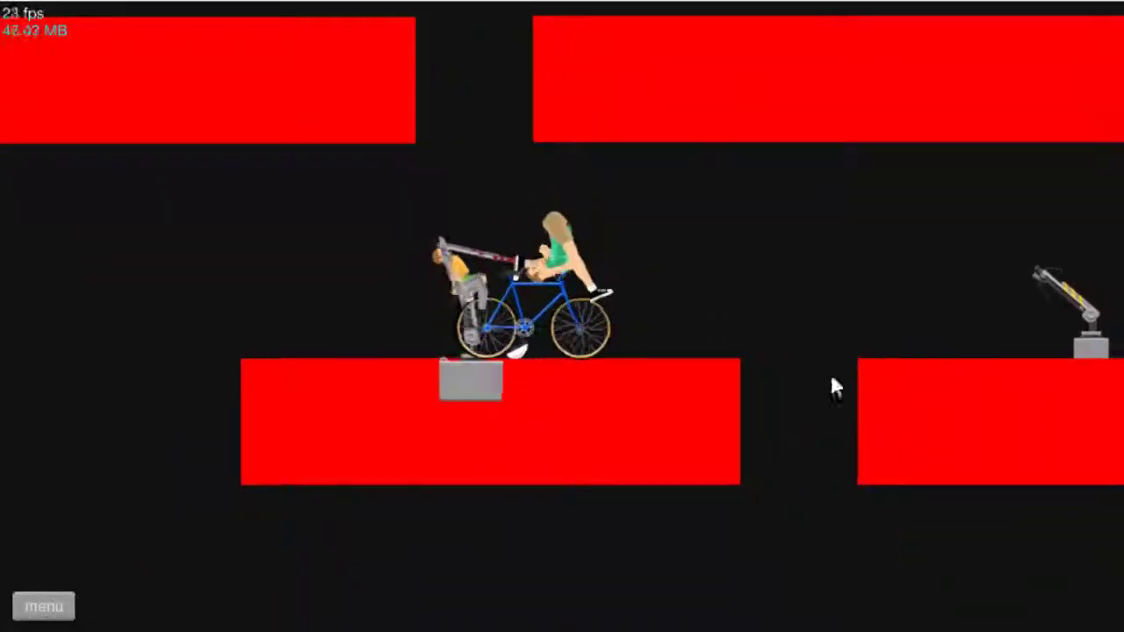
key("Escape")
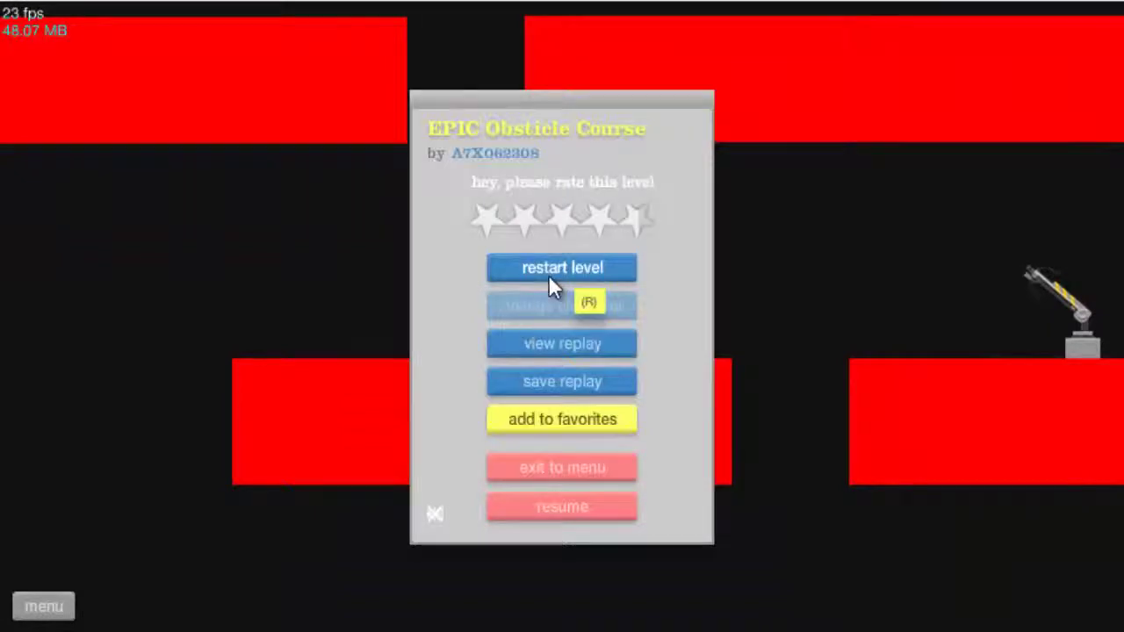
left_click(548, 275)
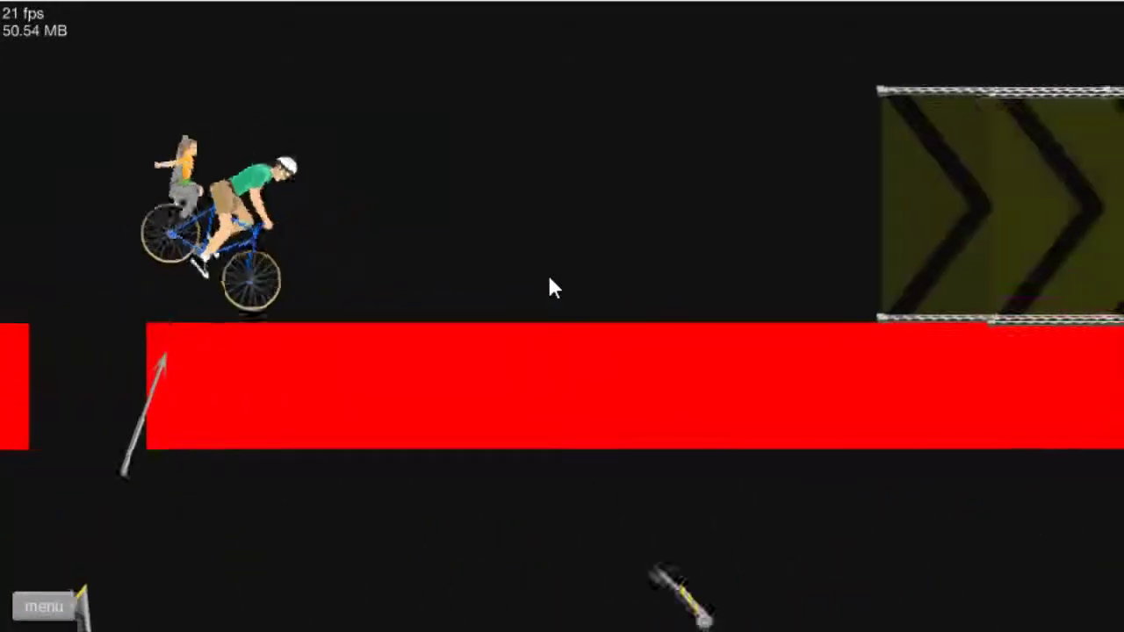
Ride across the yellow boost pads and off the red steps onto the chevron pad.
key("Up")
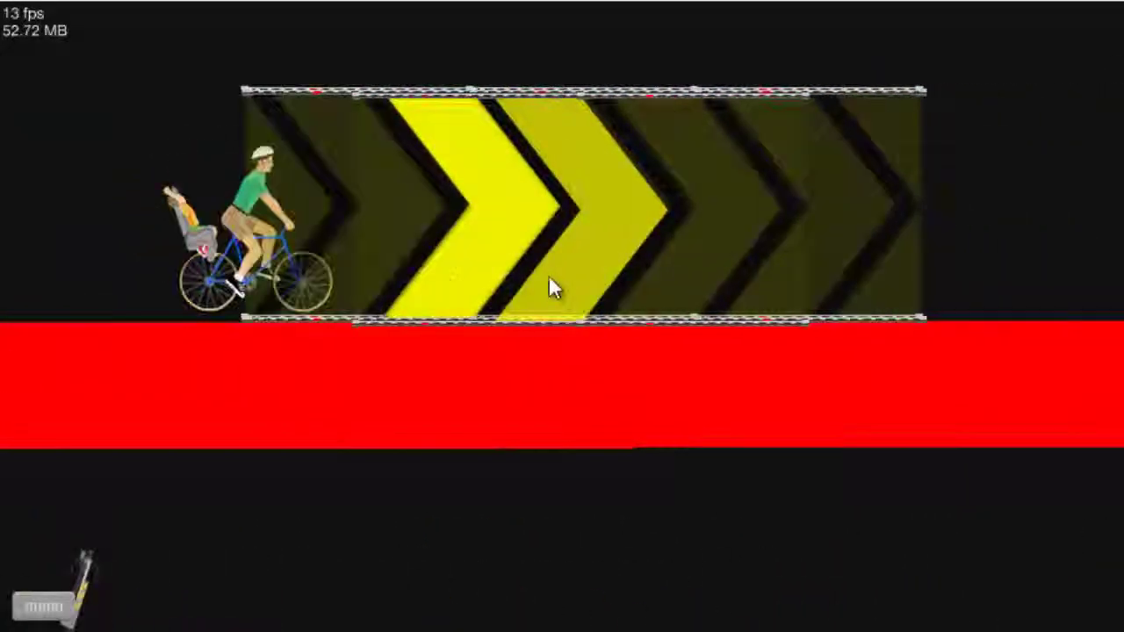
key("Up")
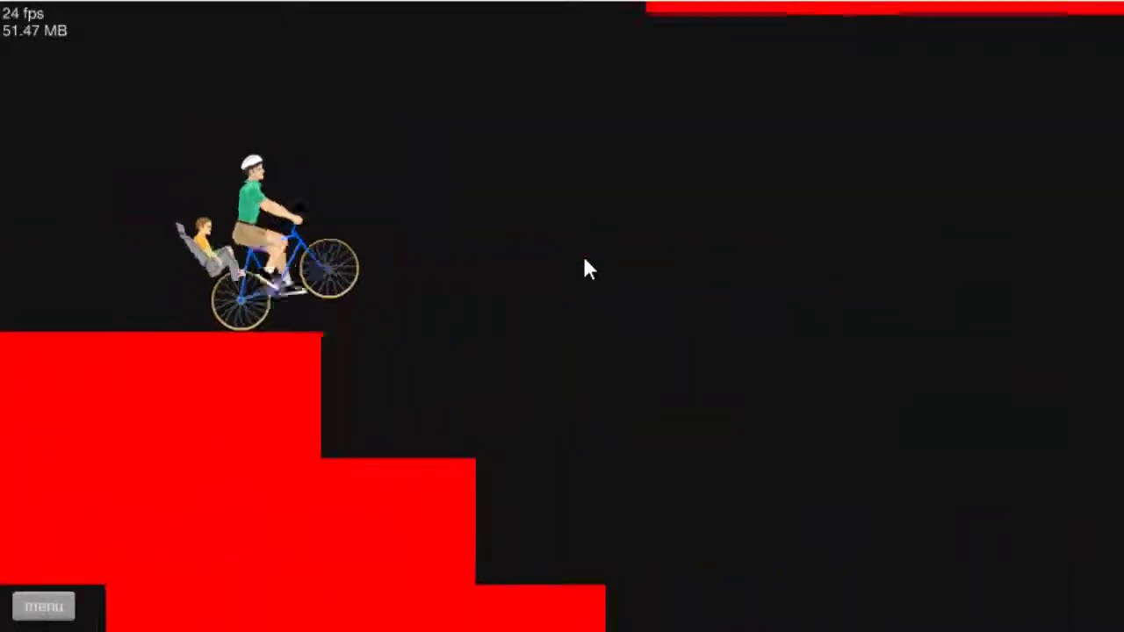
key("Up")
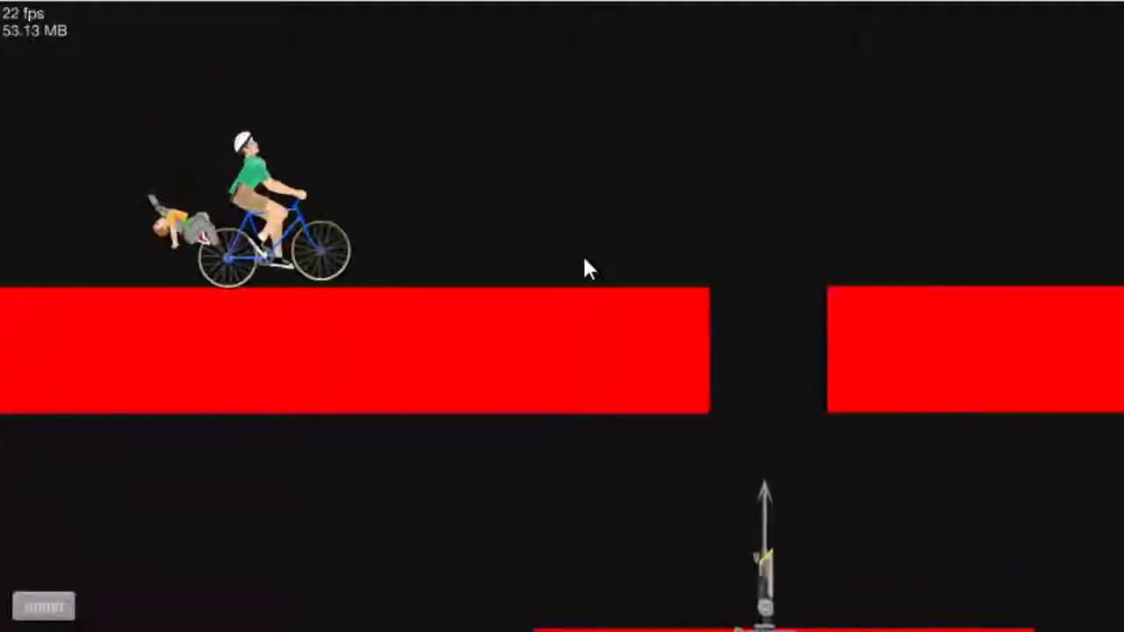
key("Up")
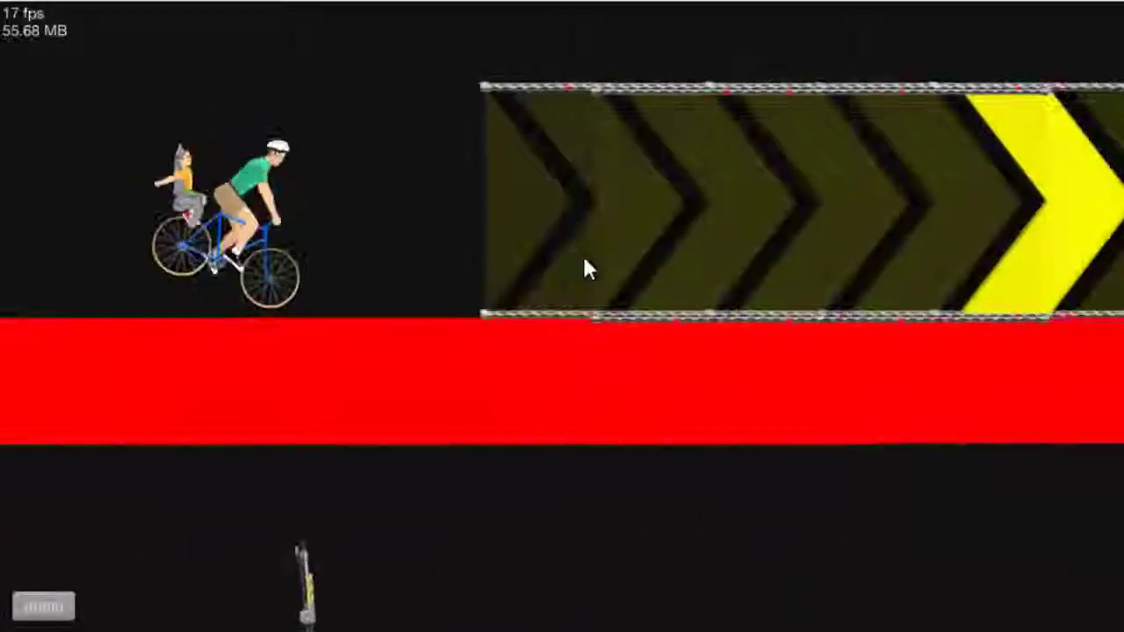
key("Up")
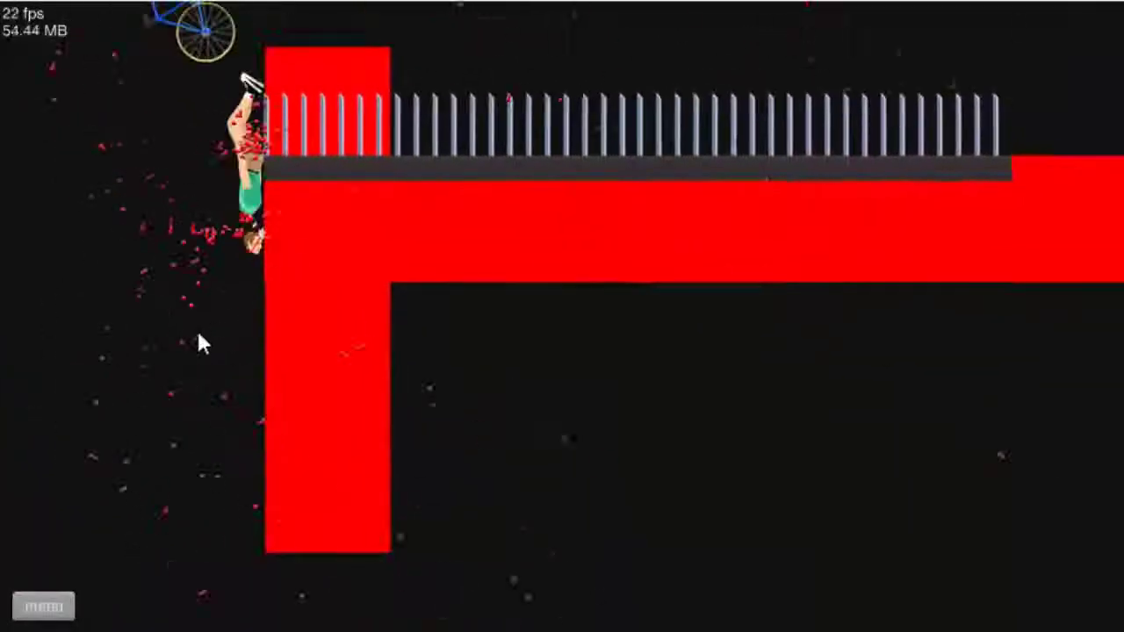
Restart EPIC Obsticle Course after the spike crash and backflip down the steps upright.
key("Escape")
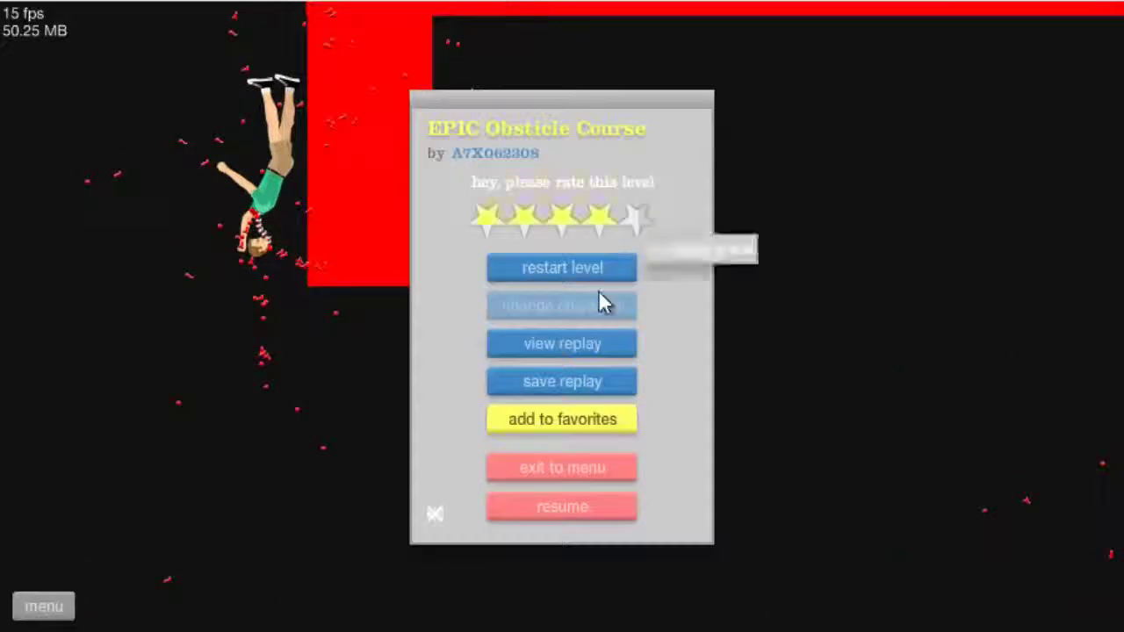
left_click(597, 267)
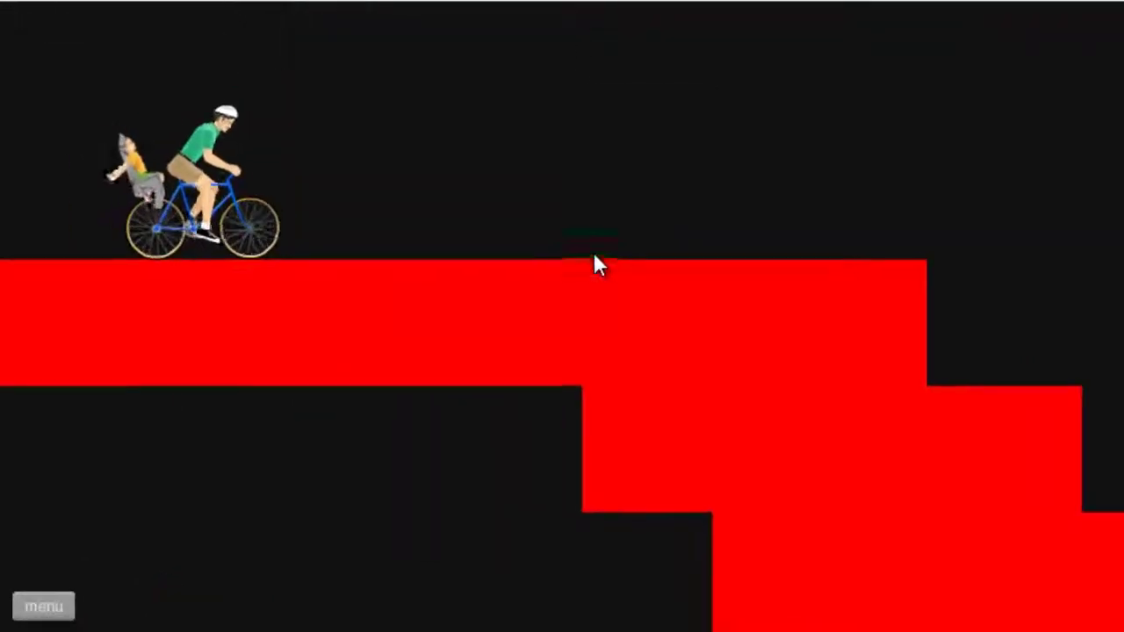
key("Left")
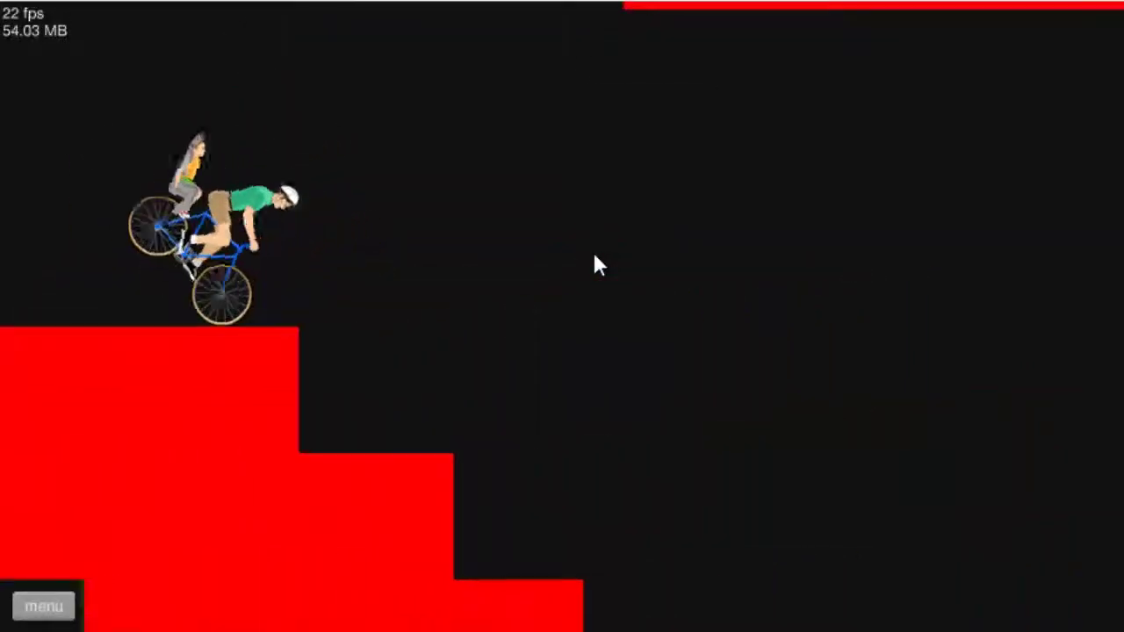
key("Up")
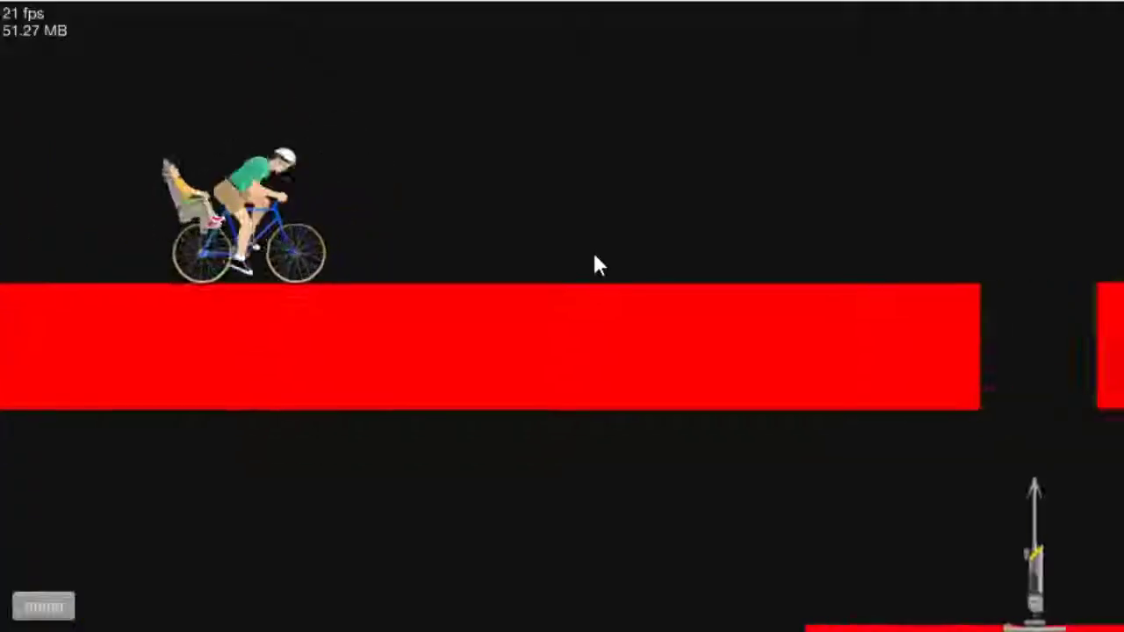
Jump the gap, cross the boost pad, and launch off the red ramp onto the platform.
key("Up")
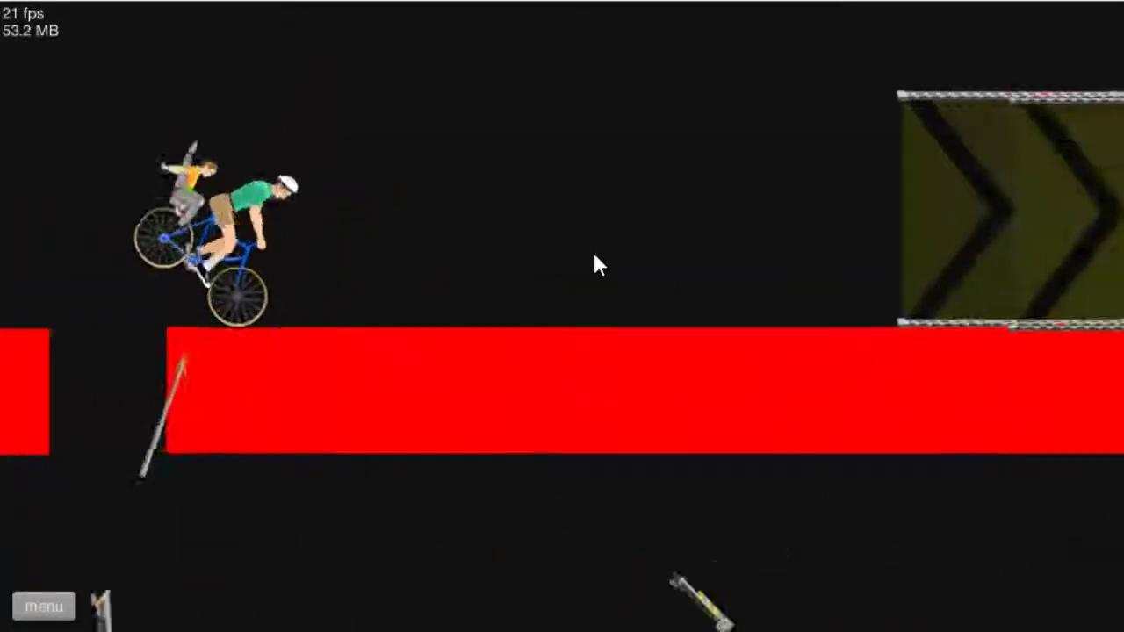
key("Left")
key("Up")
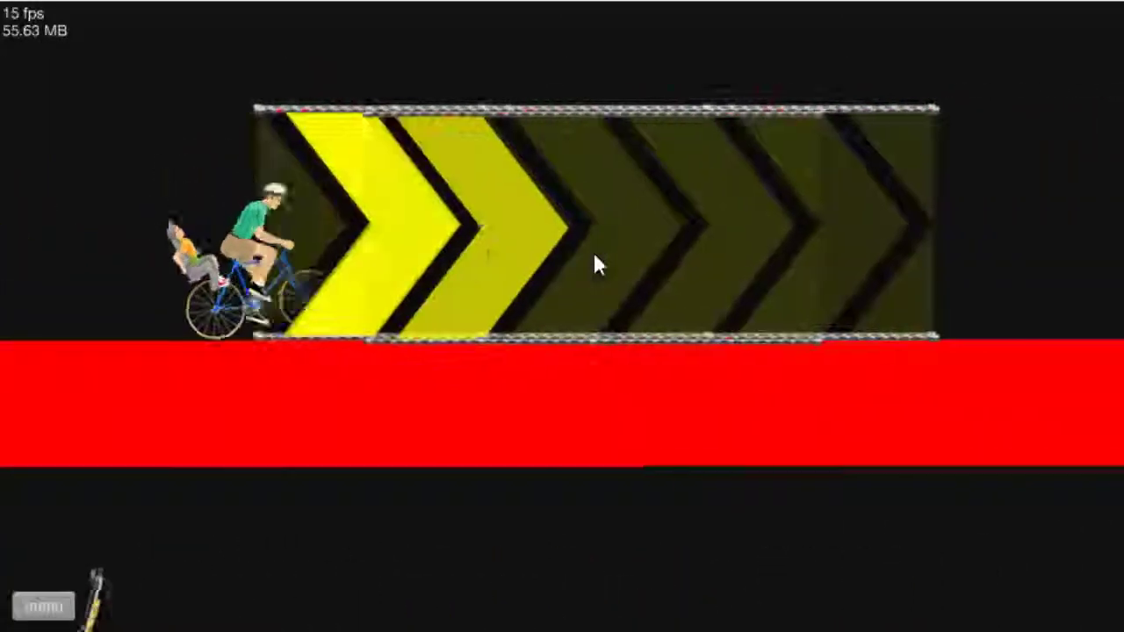
key("Up")
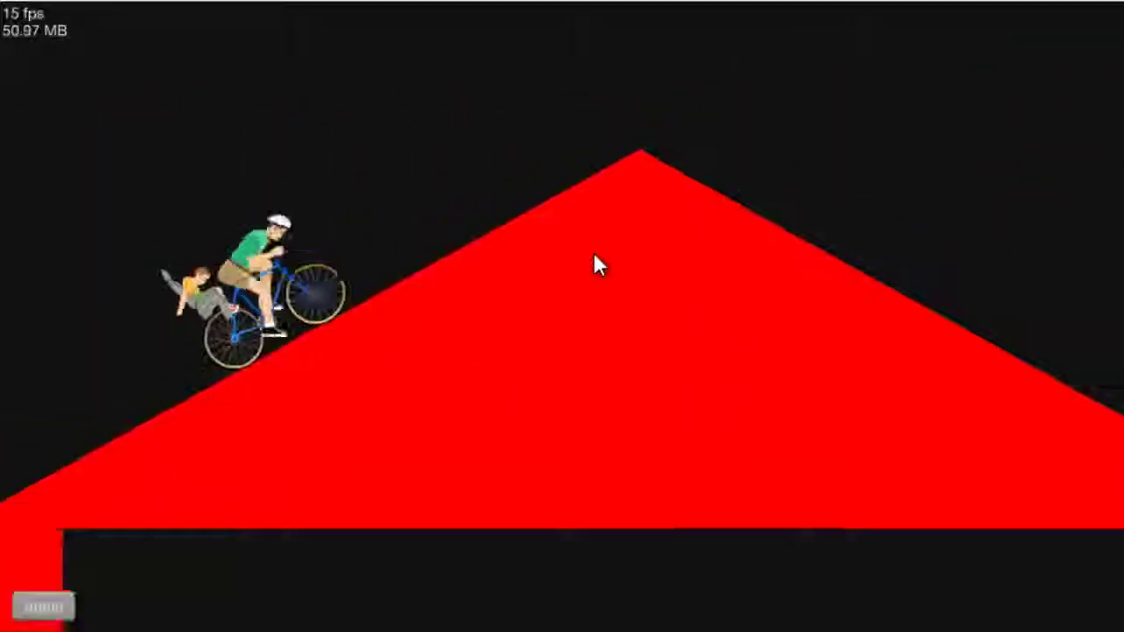
key("Right")
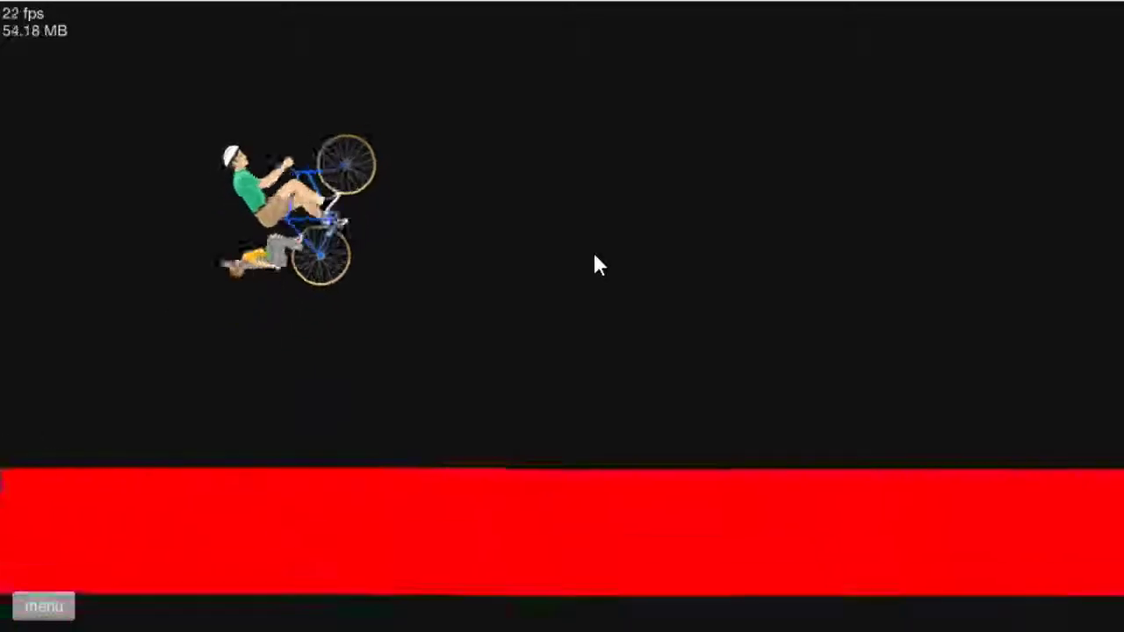
key("Up")
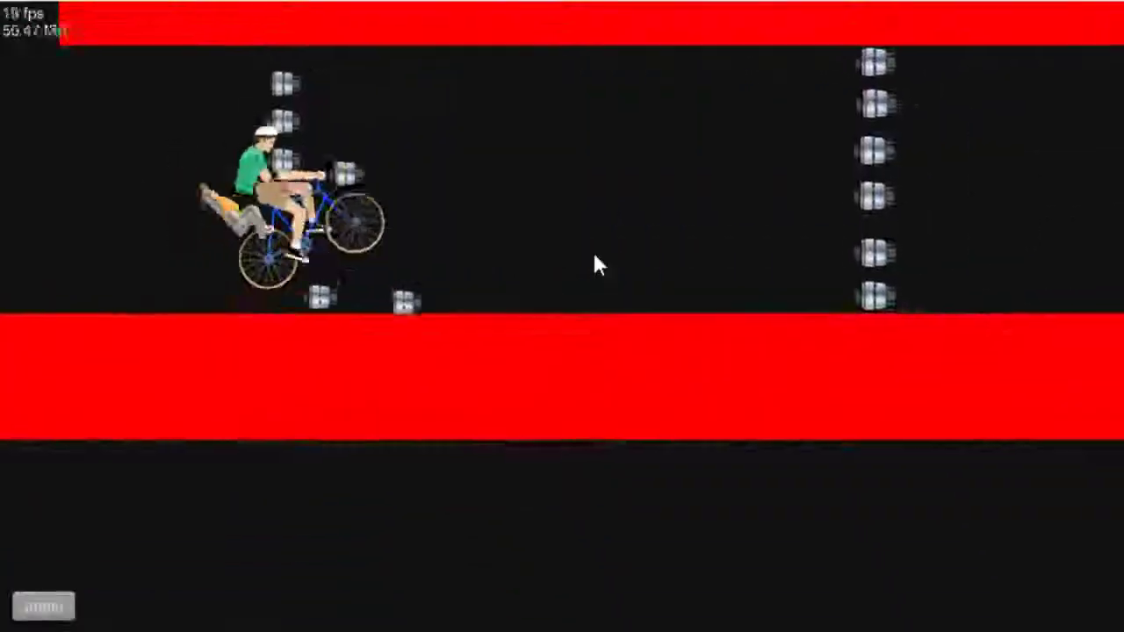